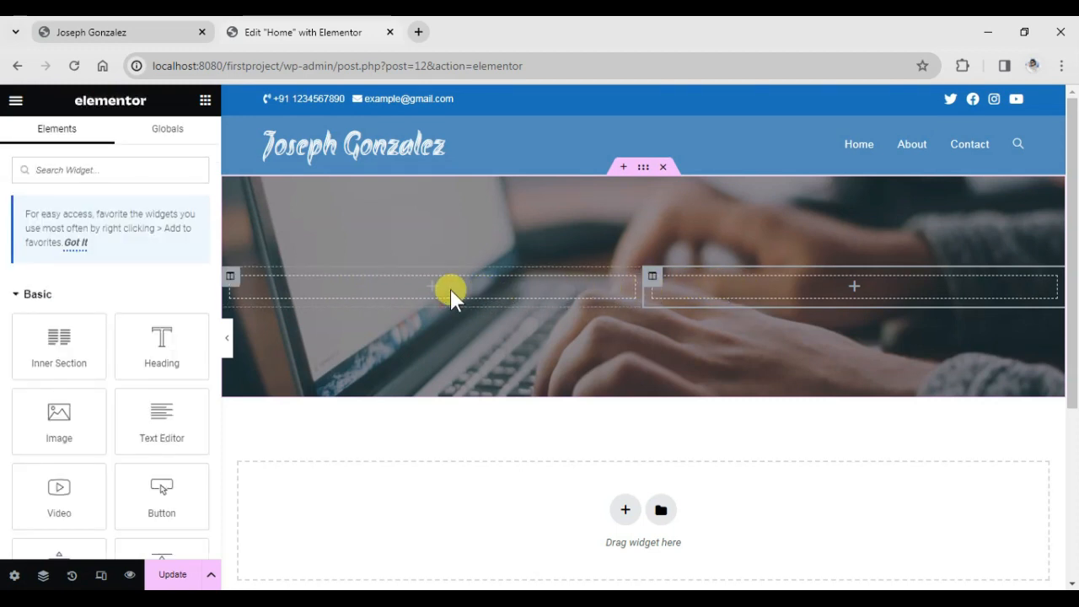
Open the hero section for editing and review its Layout, Style and Advanced settings.
click(649, 173)
right_click(649, 174)
click(655, 186)
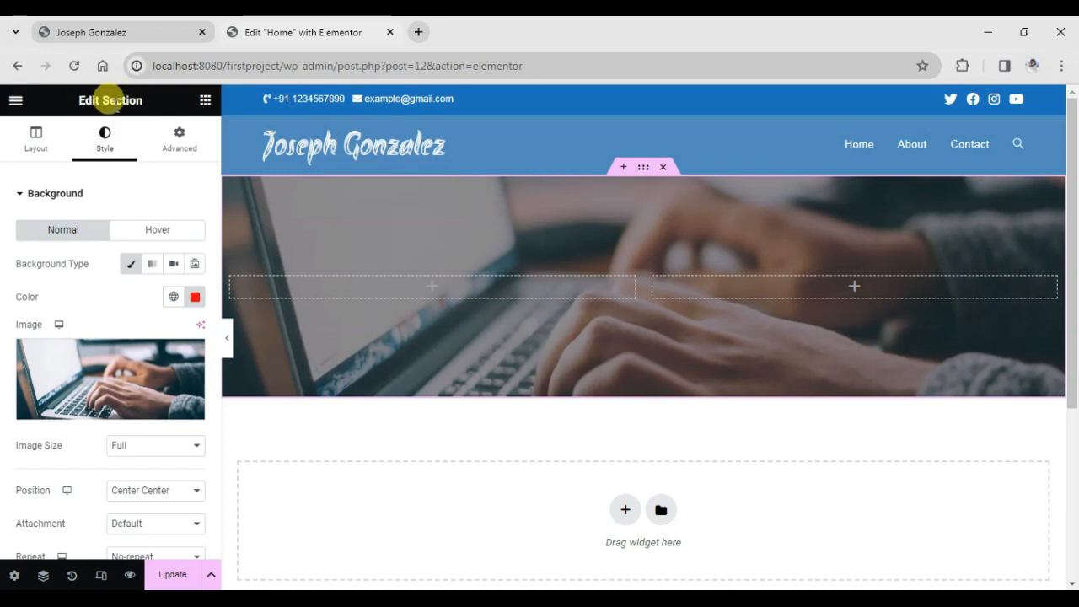
click(35, 138)
click(100, 142)
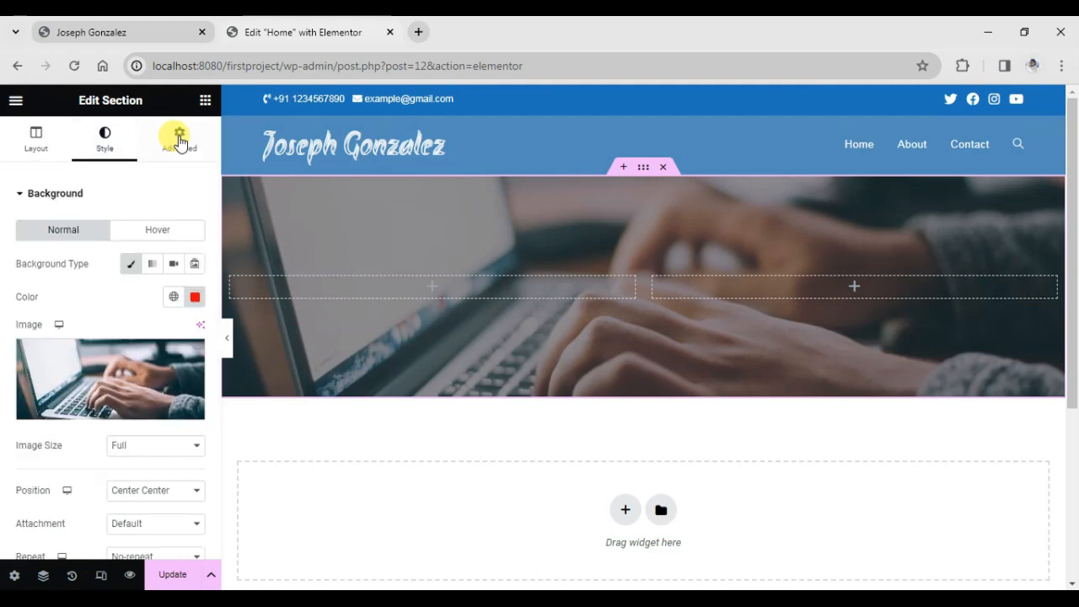
click(178, 139)
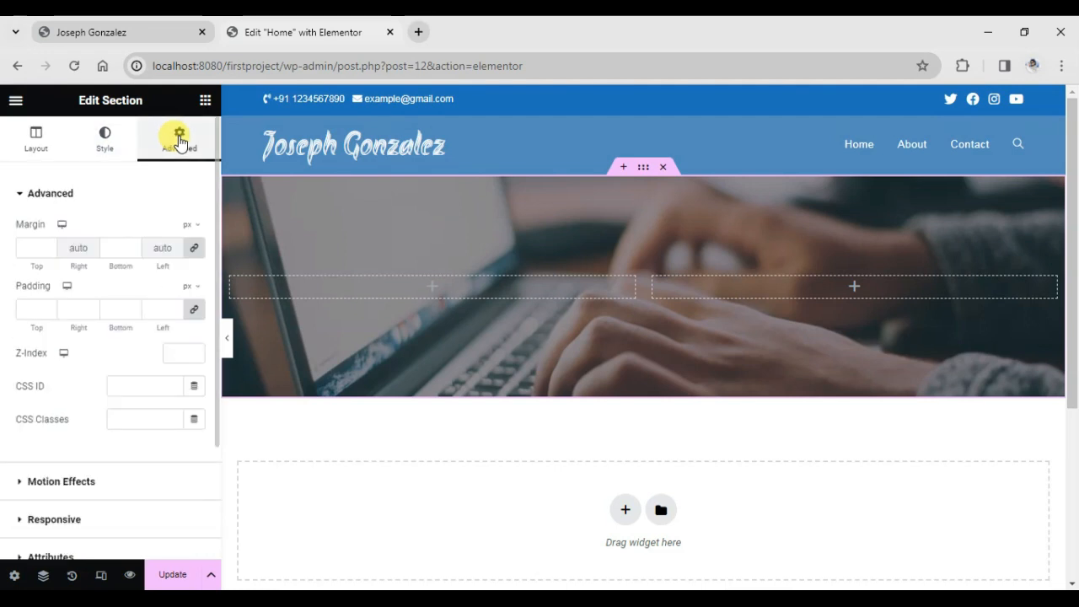
click(32, 138)
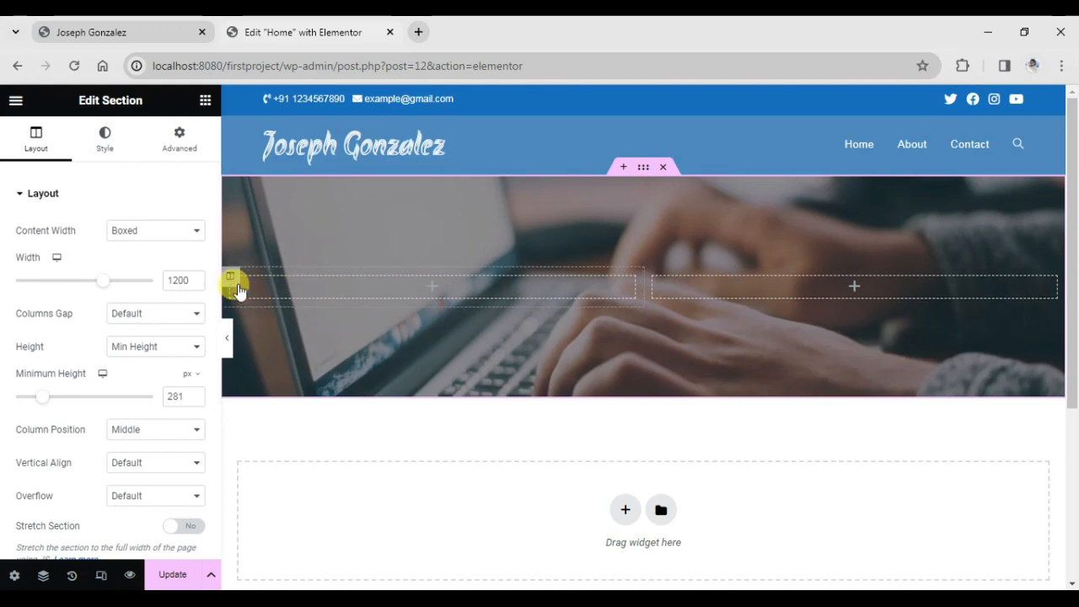
Open the left column for editing and review its layout settings, including a look at the column options mind map.
click(229, 280)
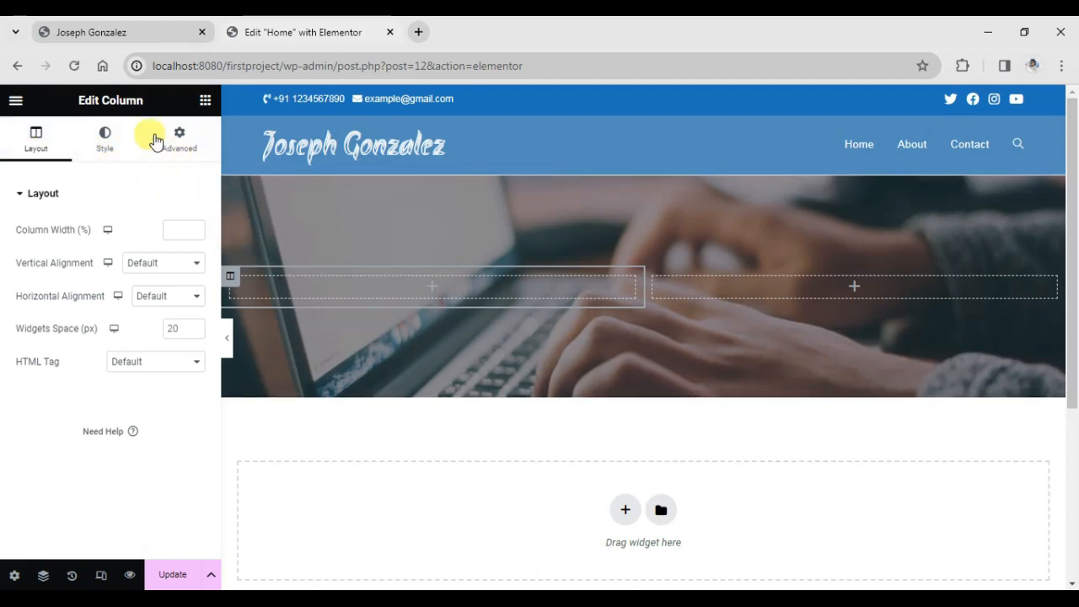
drag(77, 99, 143, 107)
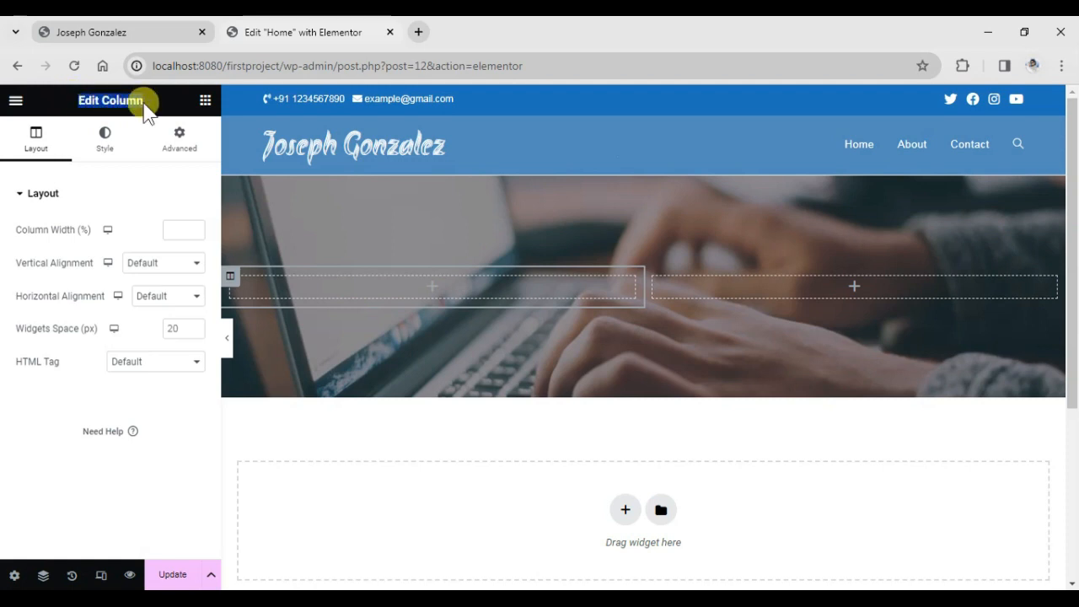
click(78, 98)
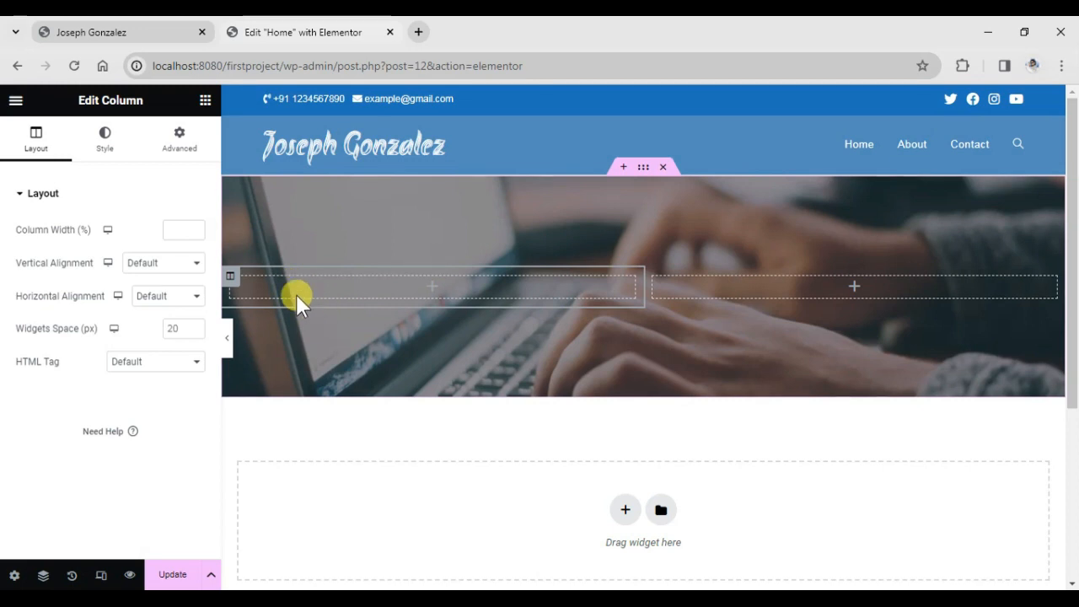
right_click(231, 276)
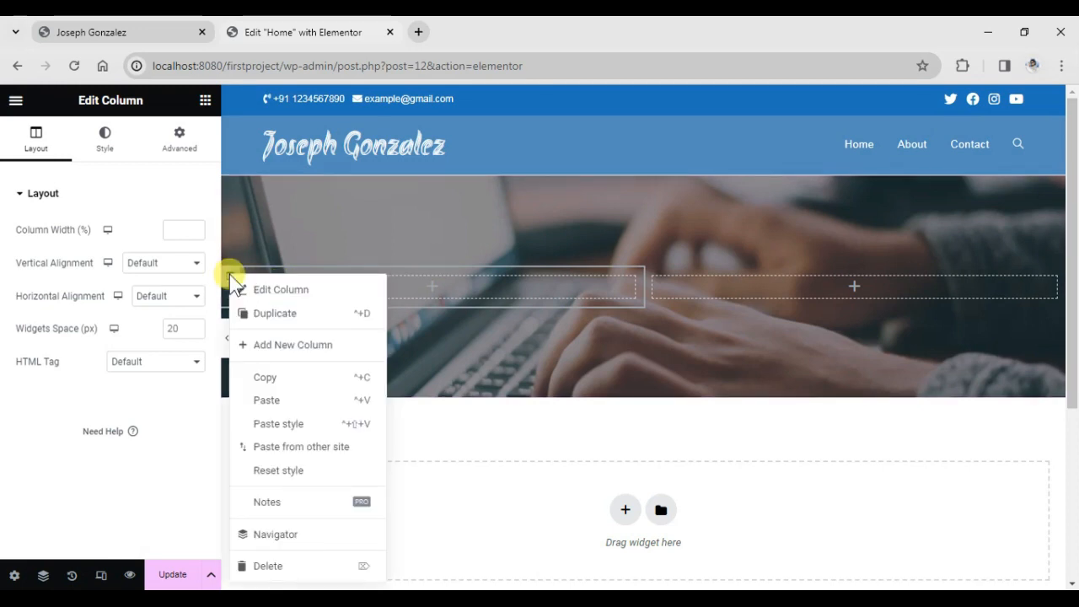
click(270, 292)
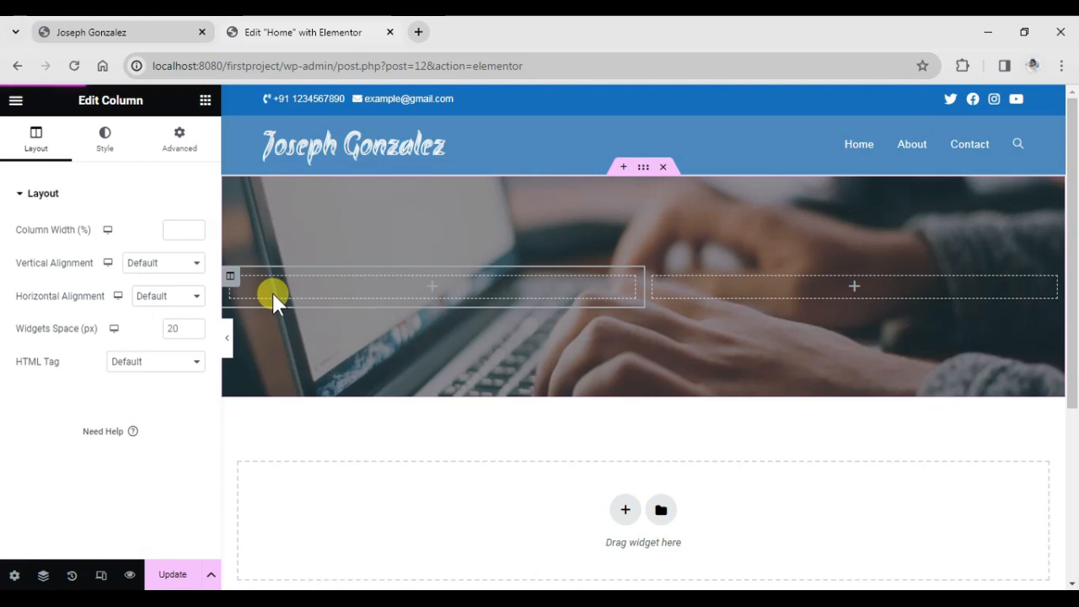
key(alt+Tab)
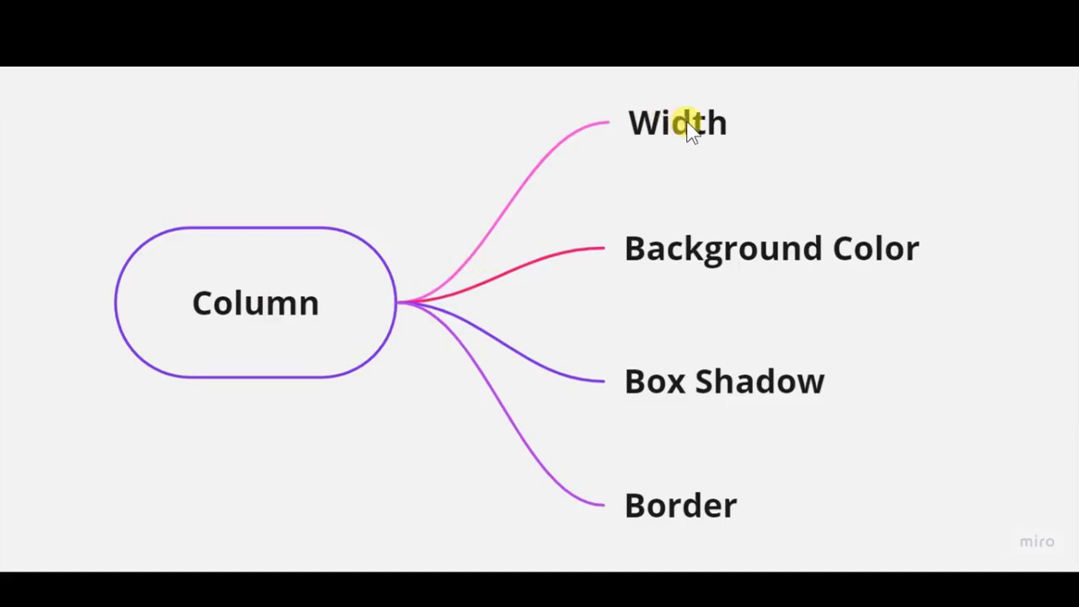
key(alt+Tab)
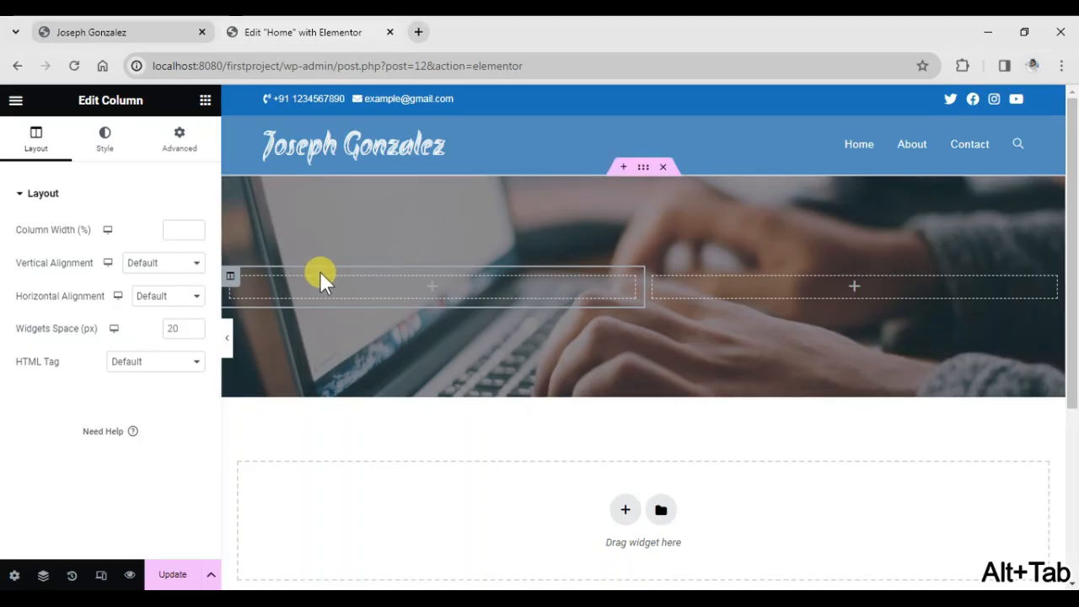
Narrow the left column by moving its border with the right column, and set its width to 40%.
click(427, 288)
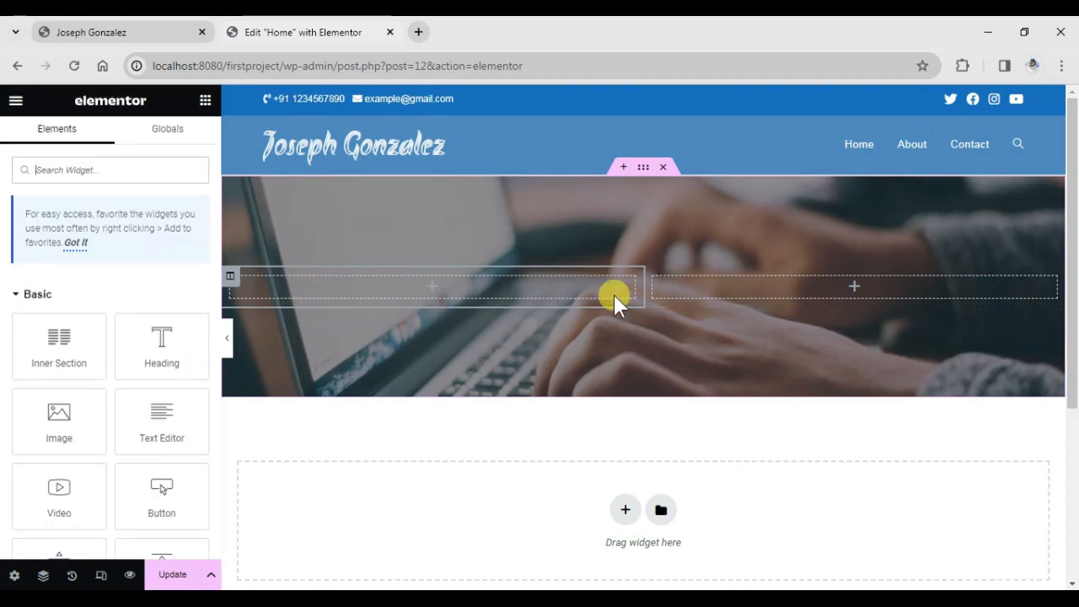
right_click(231, 277)
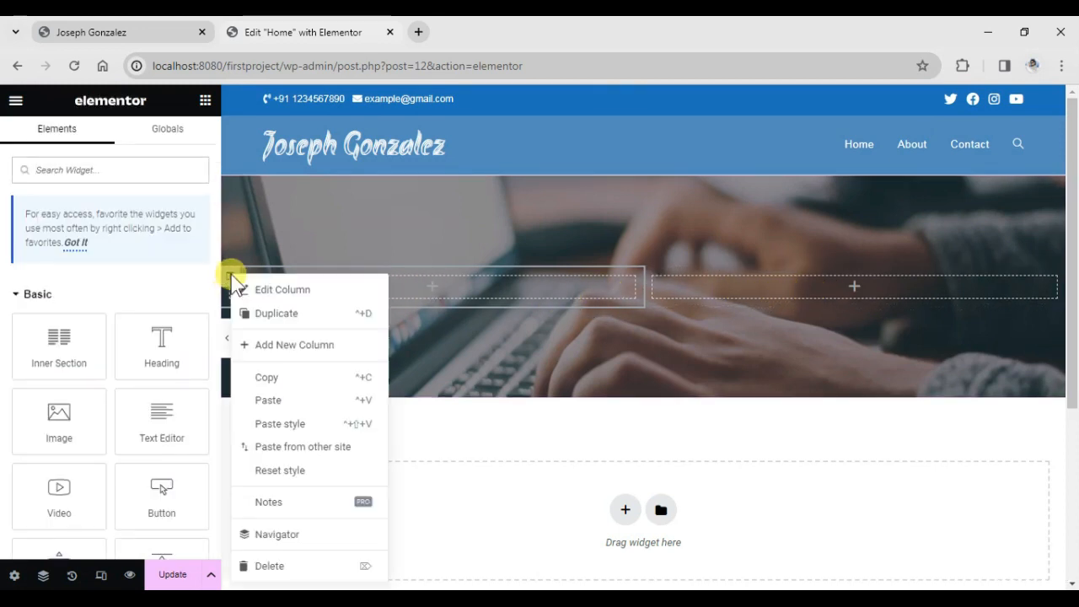
click(250, 295)
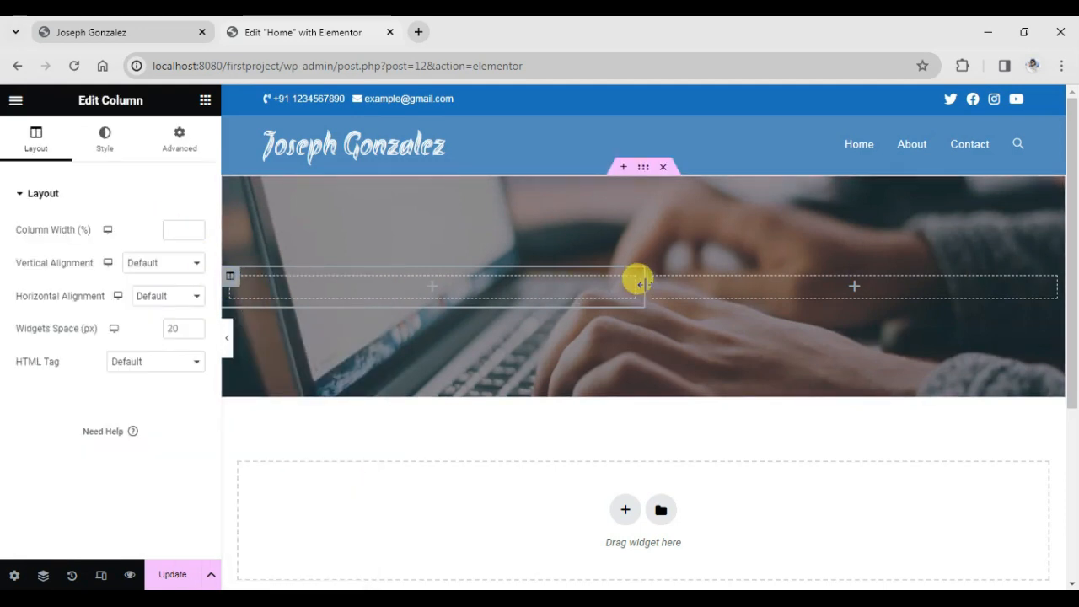
drag(642, 284, 570, 294)
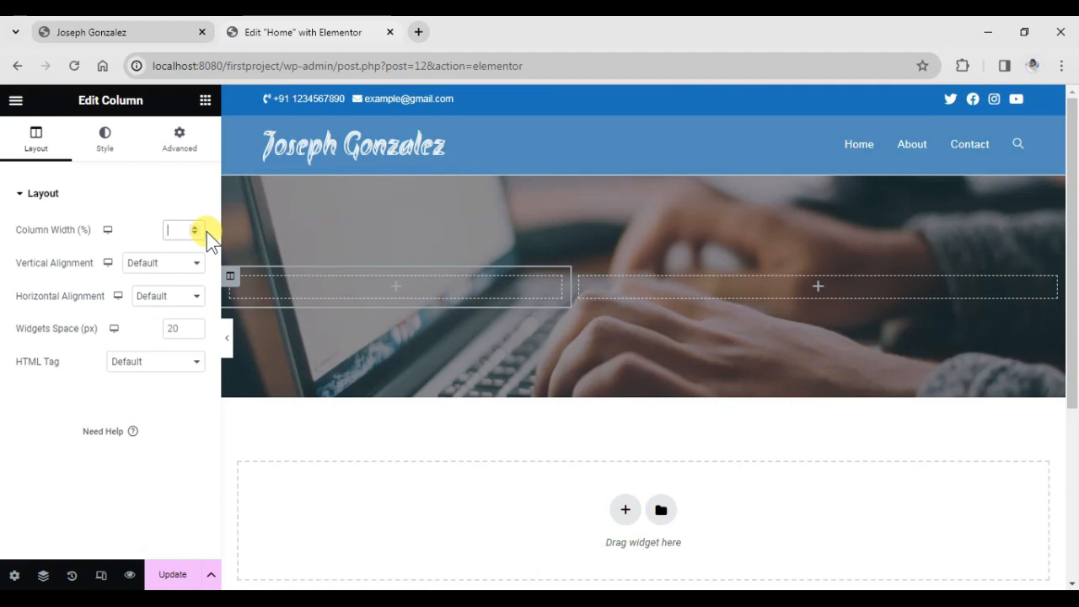
text(40)
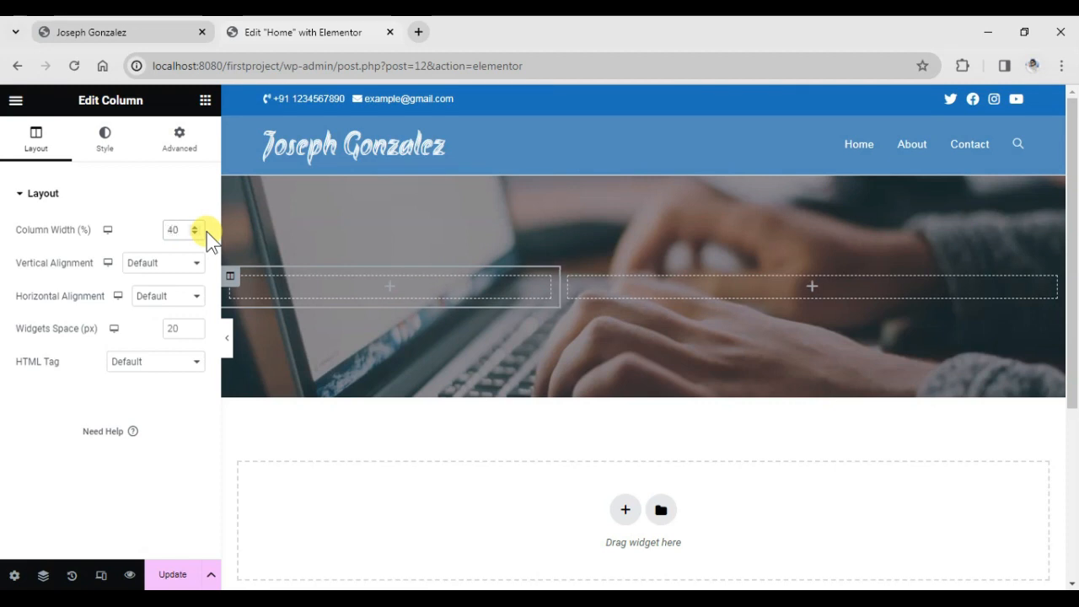
Add a Heading widget to the left column with a Text Editor widget below it.
click(490, 300)
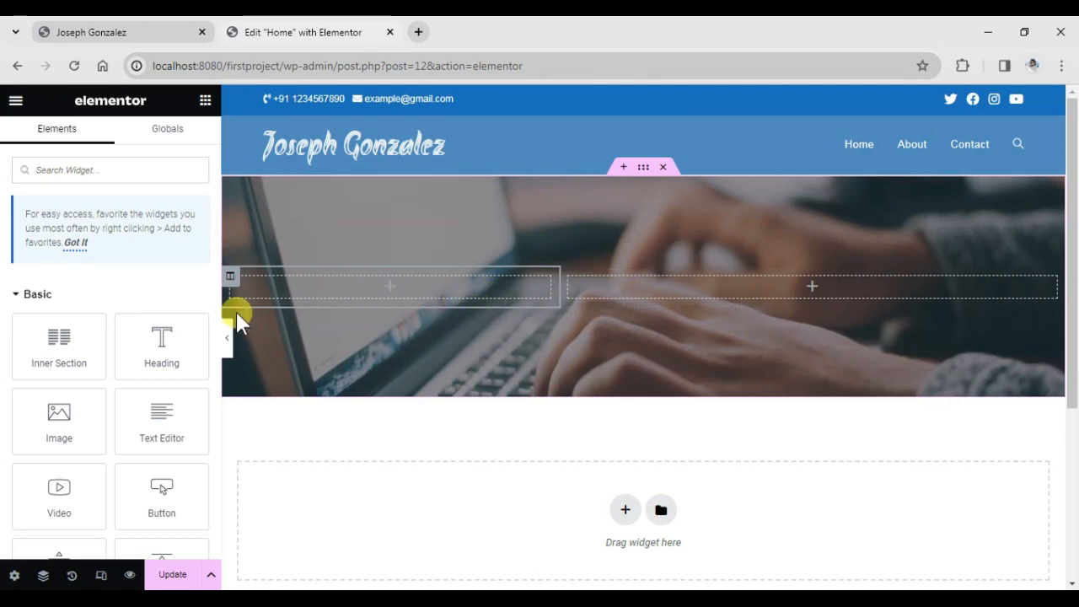
drag(163, 332, 394, 286)
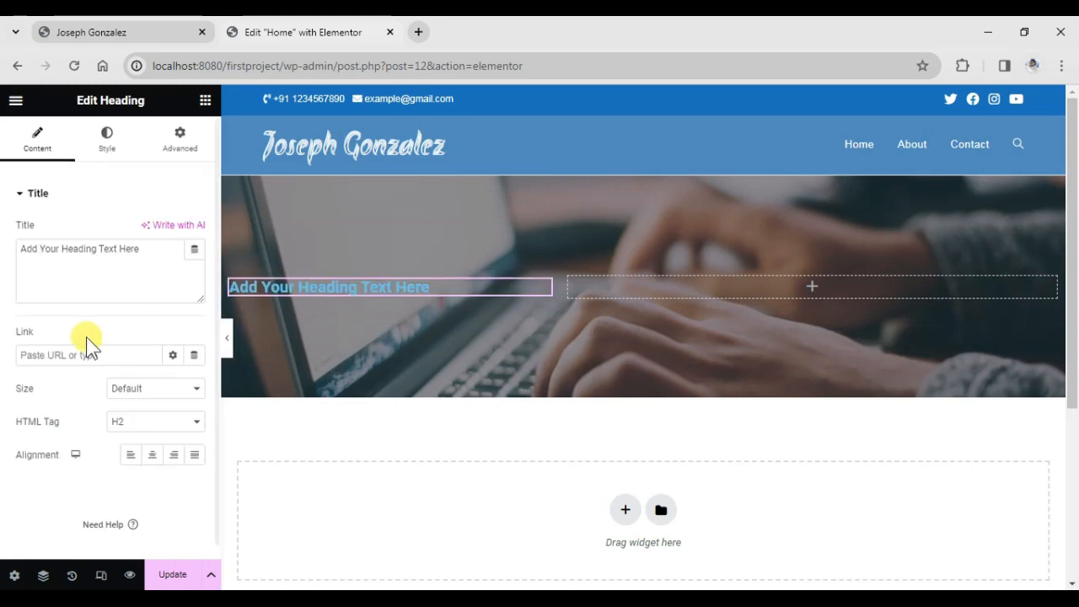
click(204, 101)
click(161, 433)
Set the text colour of the new Text Editor paragraph to near-white #FAF4F4.
click(107, 139)
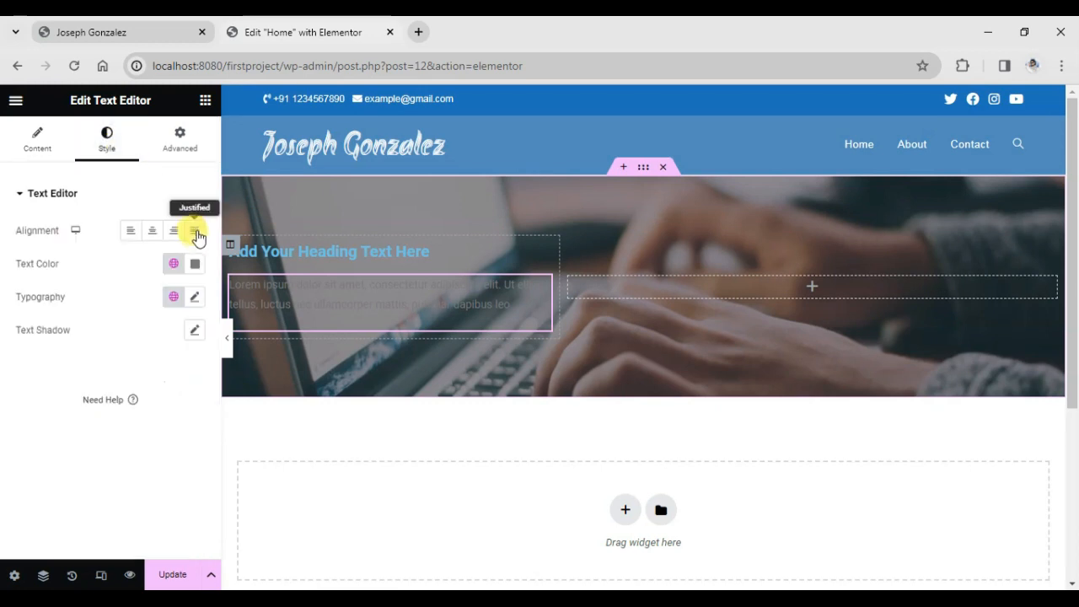
click(193, 266)
click(108, 330)
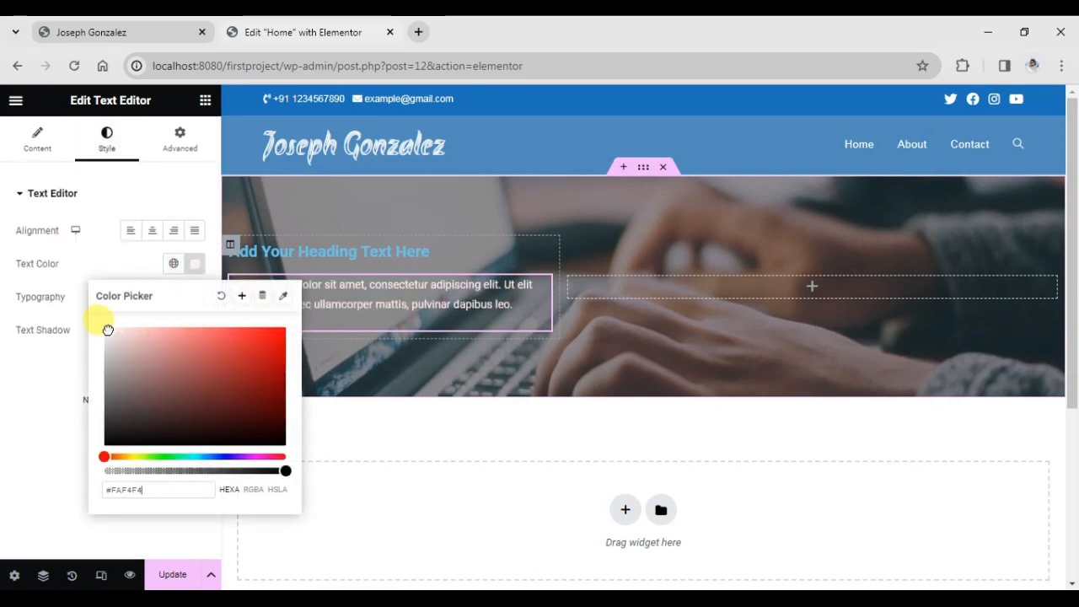
Add a Button widget to the empty right column of the section.
click(735, 285)
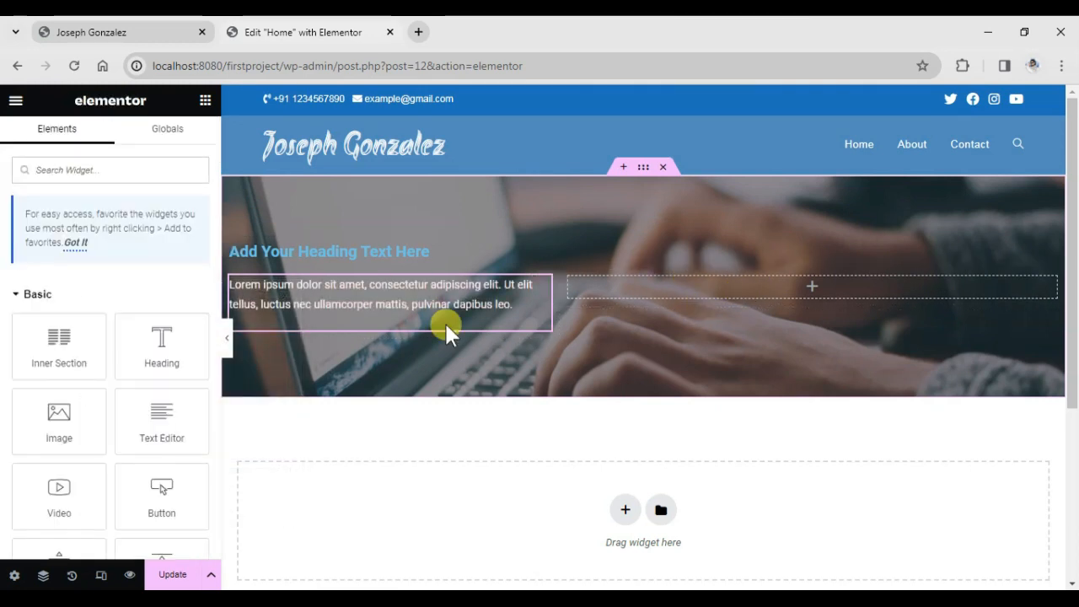
drag(145, 483, 763, 291)
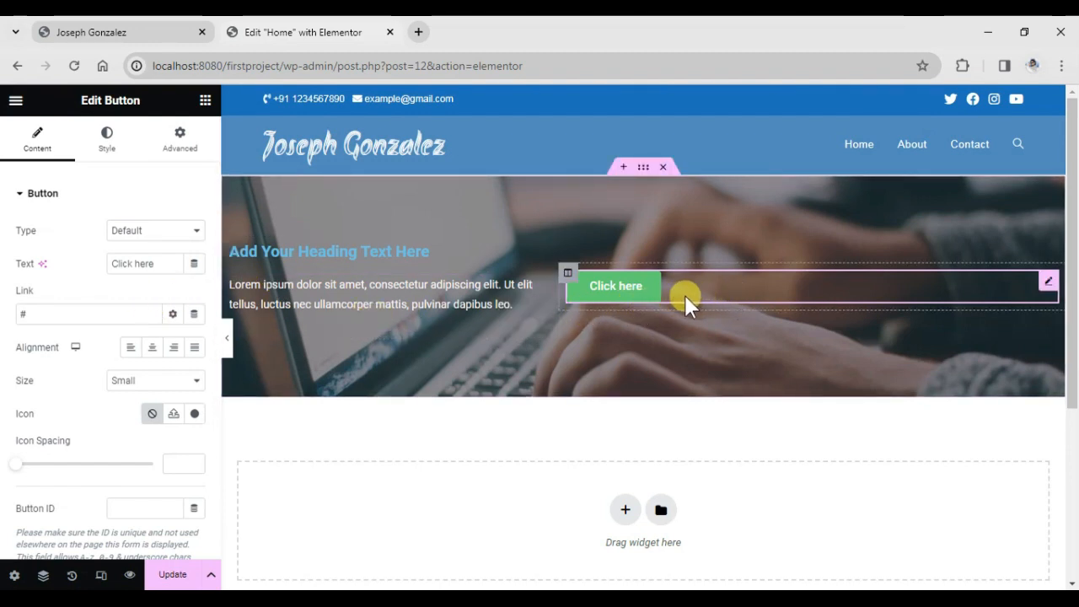
Set the width of the column containing the button to 25%.
mouse_move(563, 288)
mouse_down()
mouse_move(603, 297)
mouse_move(558, 286)
mouse_move(579, 289)
mouse_move(566, 282)
mouse_up()
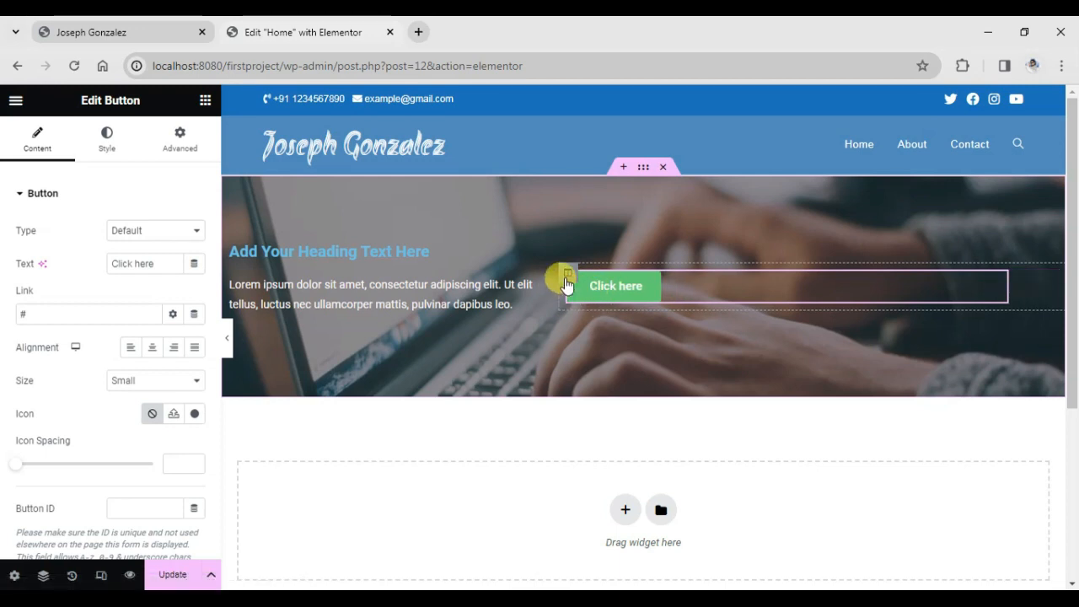
click(566, 278)
right_click(566, 278)
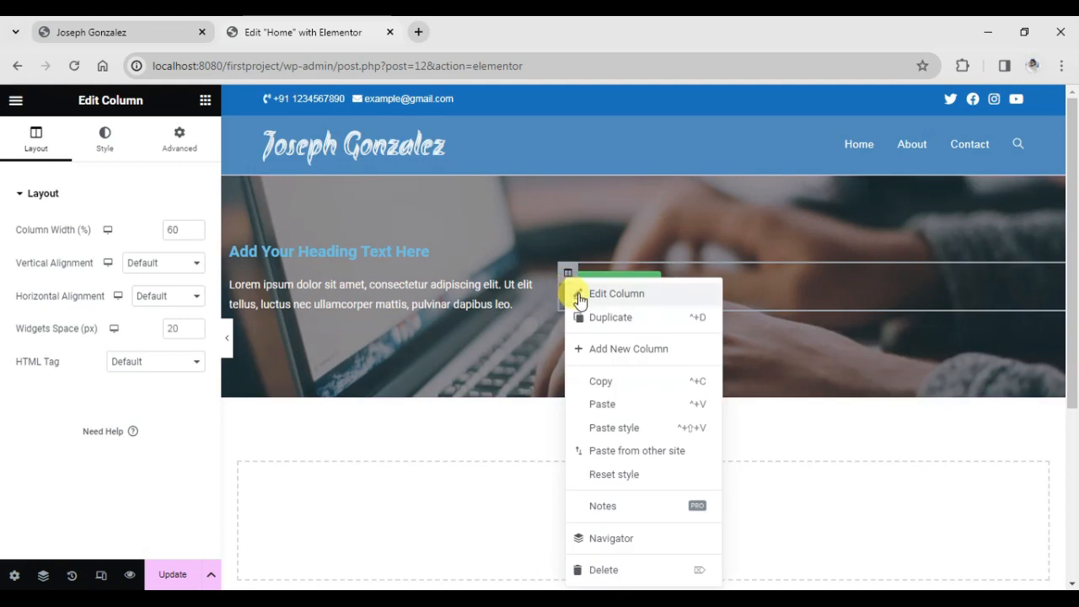
click(571, 293)
click(174, 233)
drag(177, 231, 166, 237)
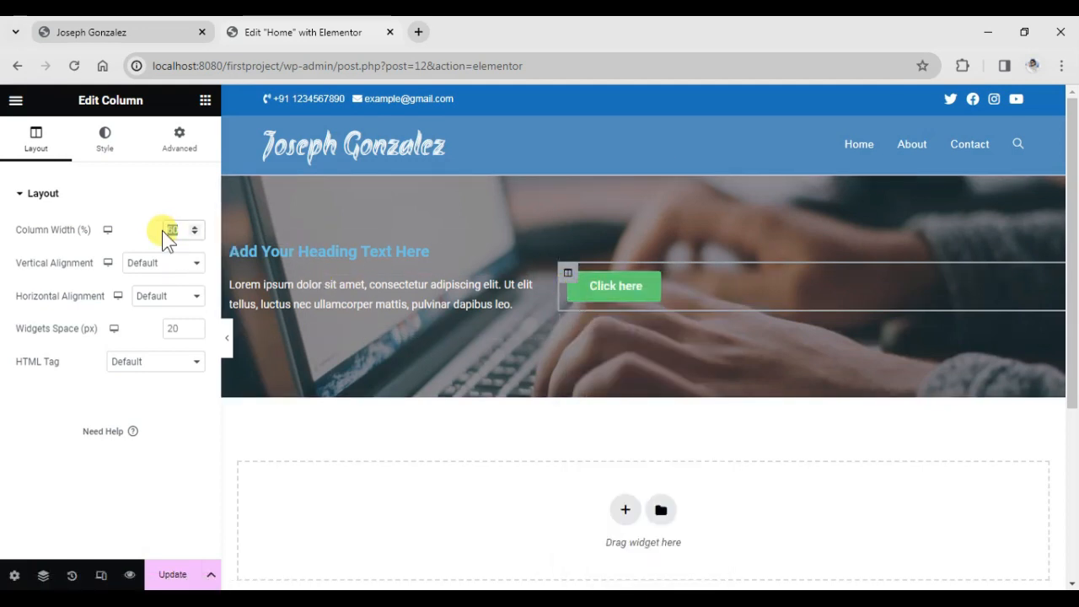
text(25)
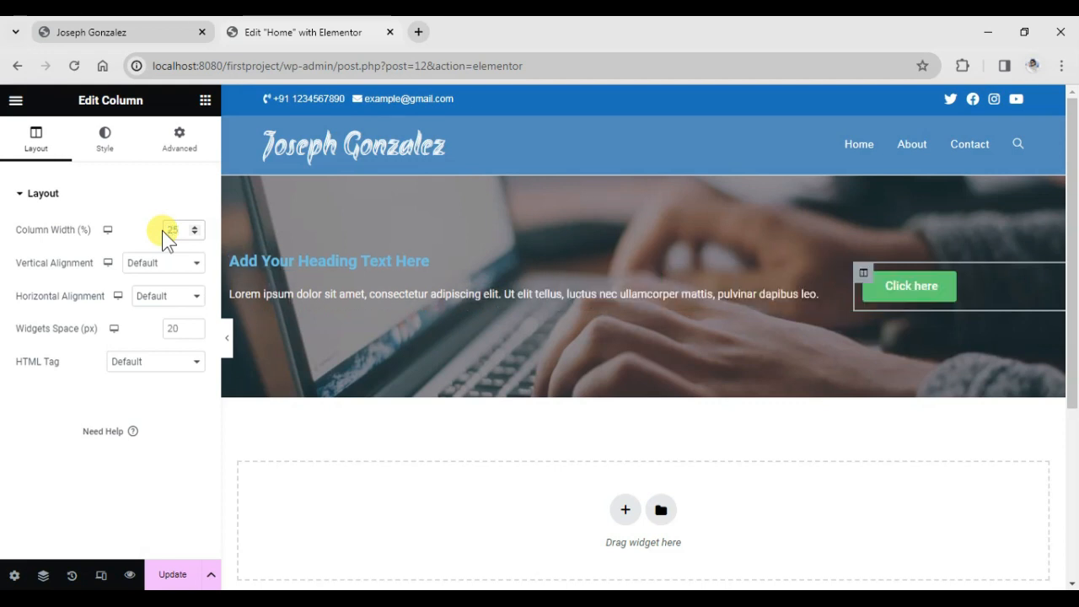
click(512, 302)
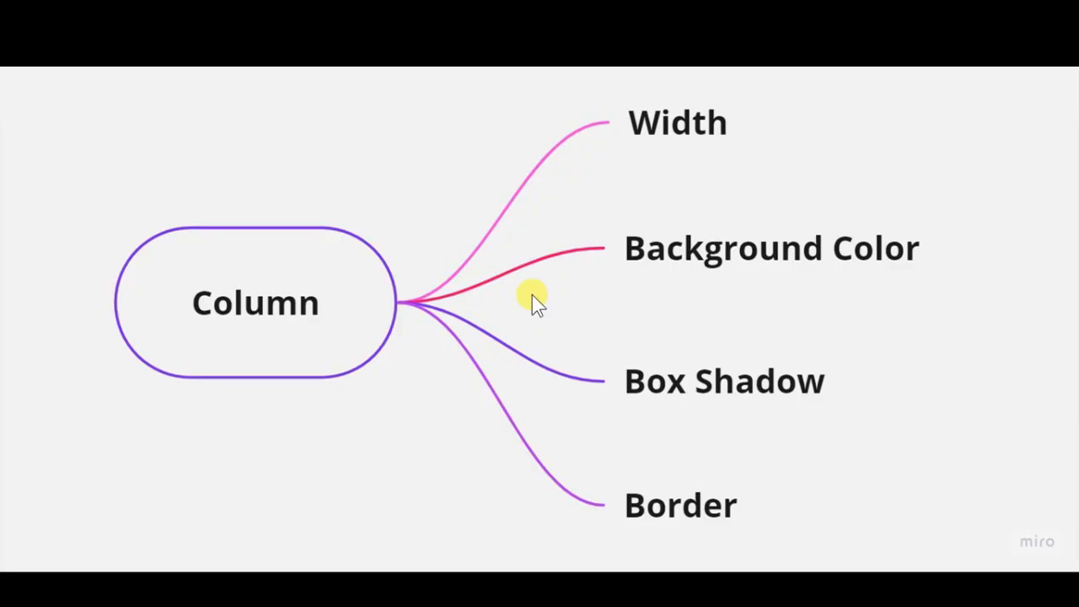
Remove the section's background image and change its background colour to black #000000.
key(alt+Tab)
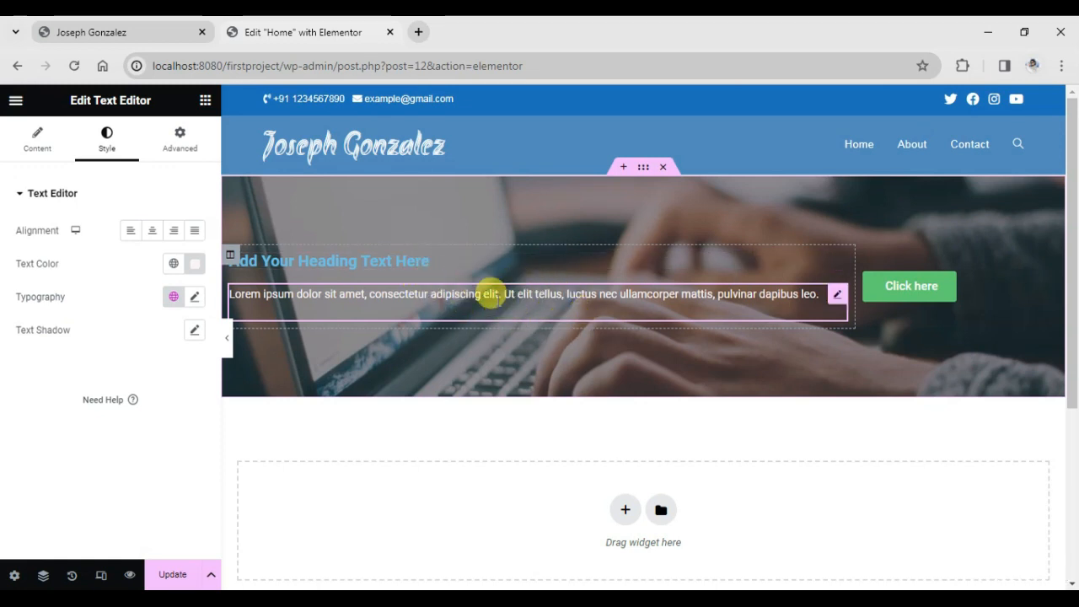
click(643, 168)
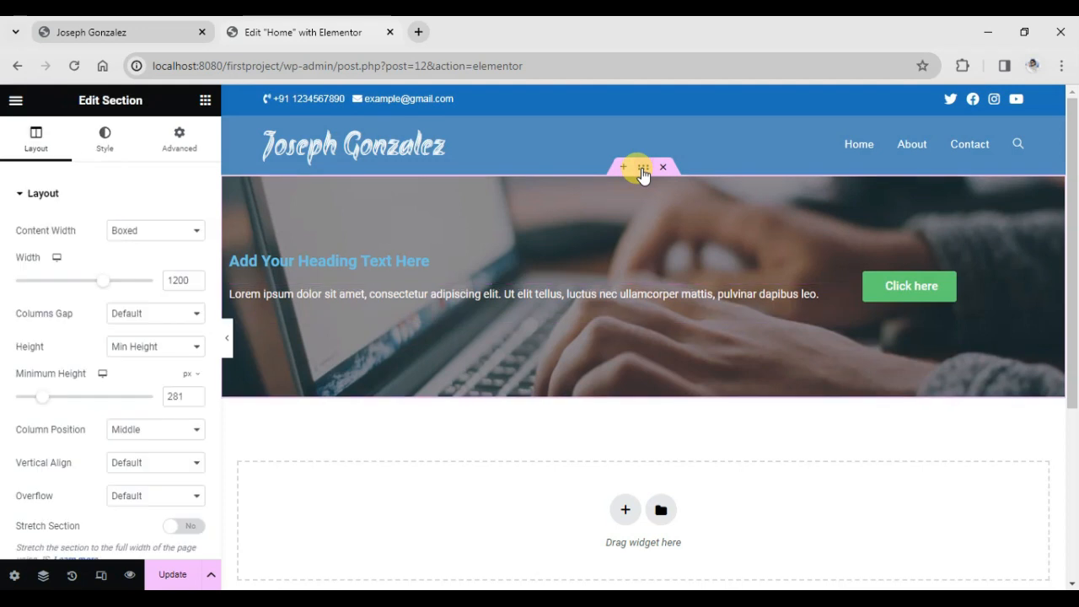
click(104, 152)
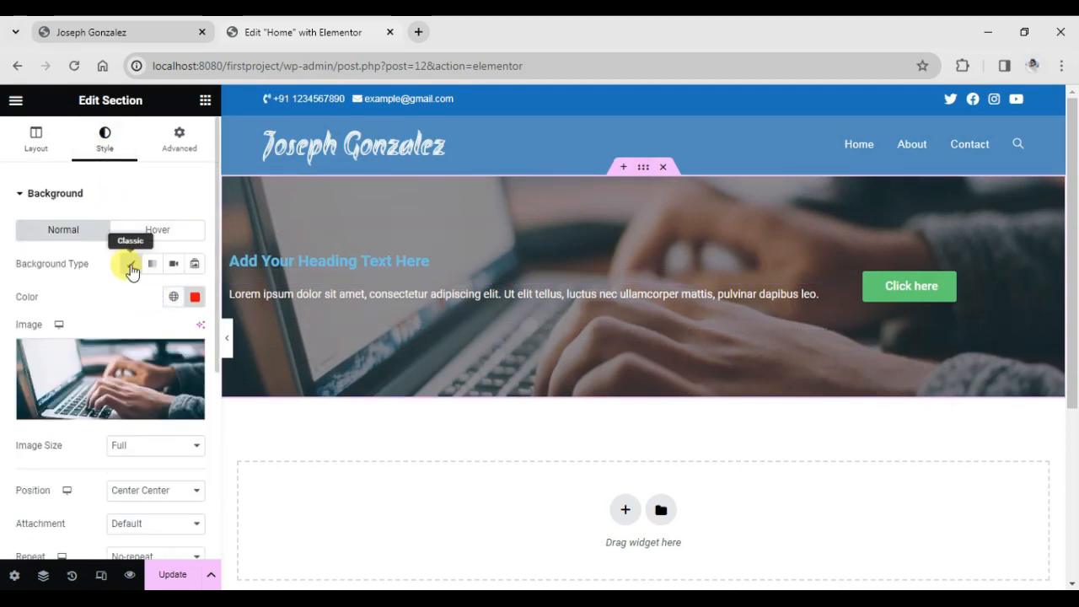
click(189, 362)
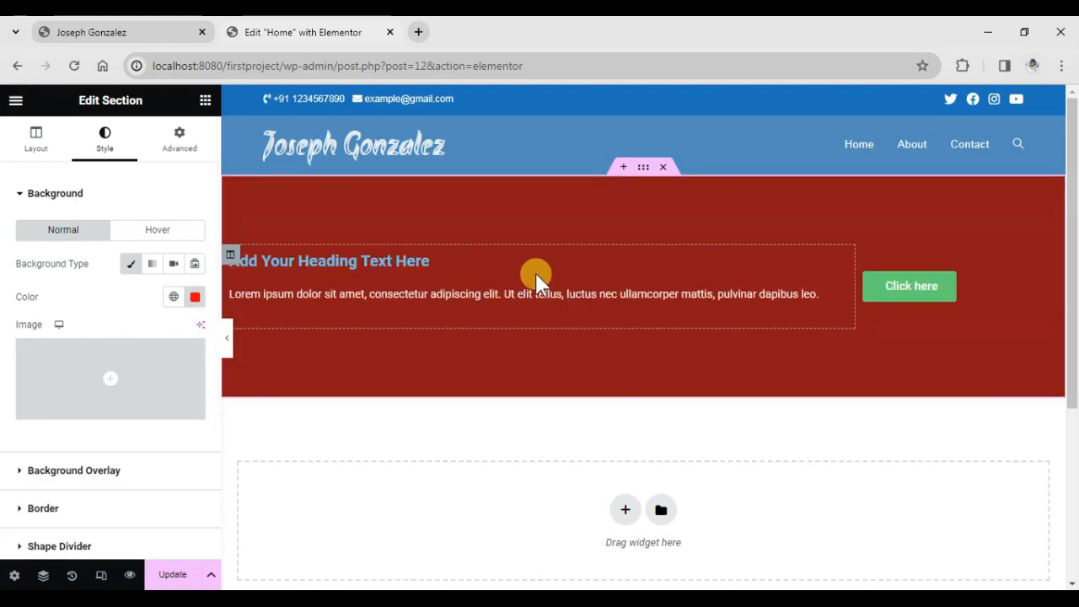
click(195, 297)
drag(160, 394, 280, 483)
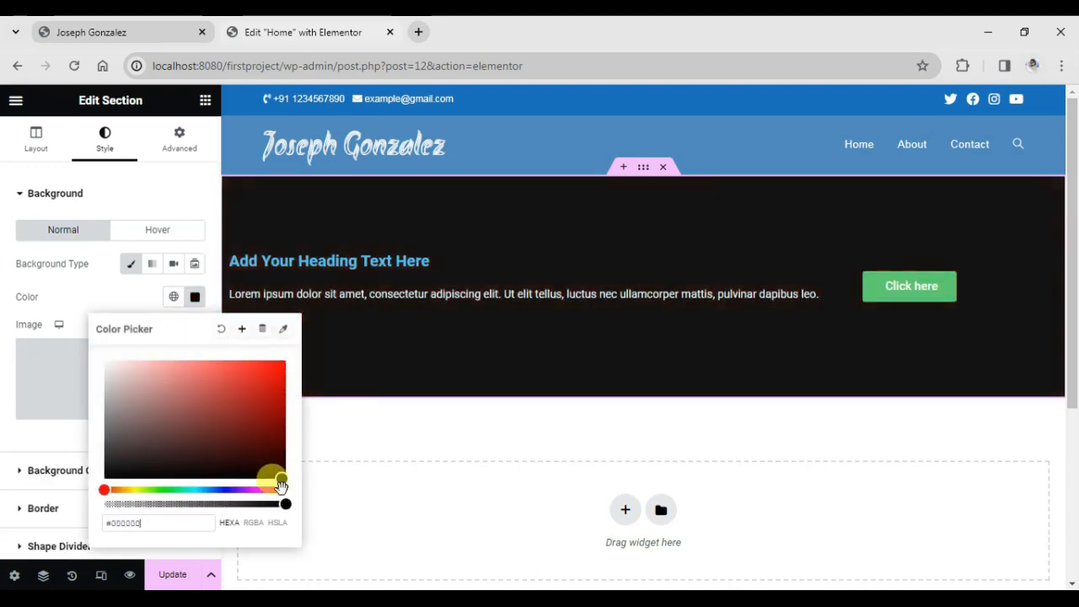
click(544, 224)
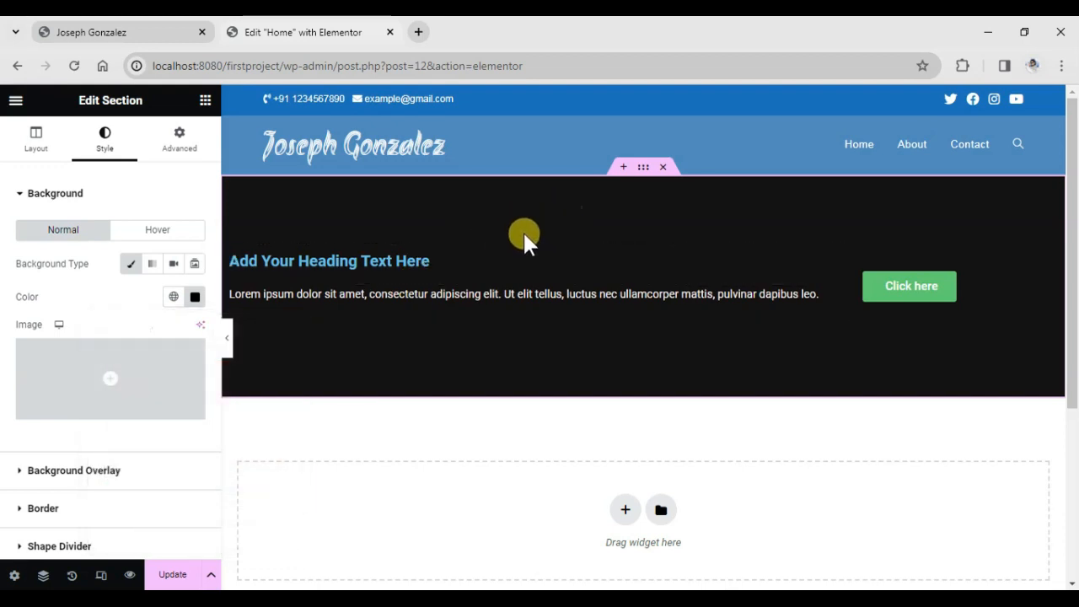
Give the column containing the heading and paragraph a Classic background in lime yellow-green.
click(230, 257)
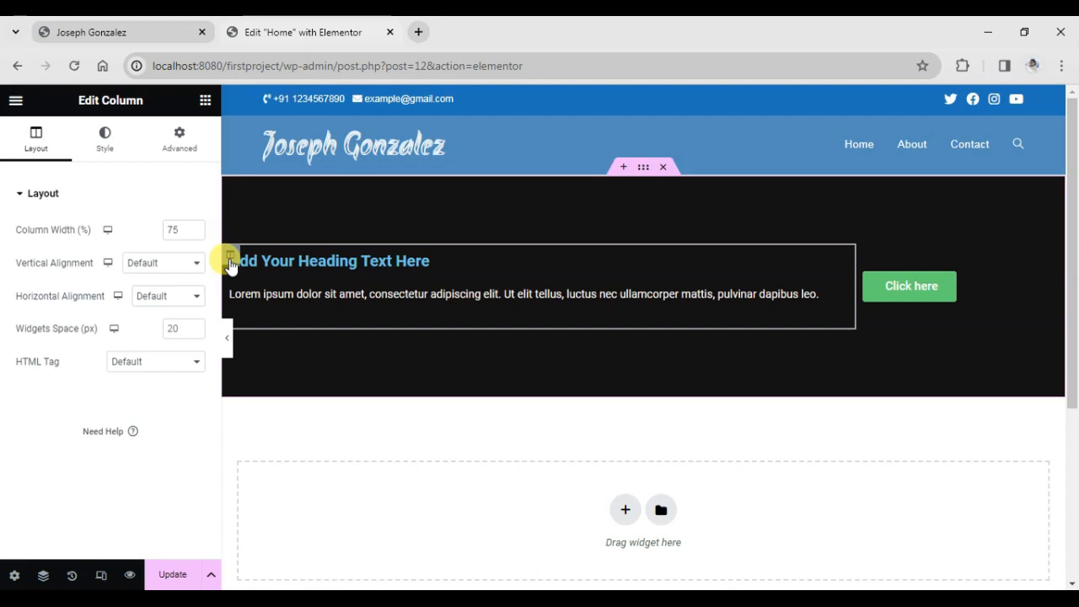
click(111, 149)
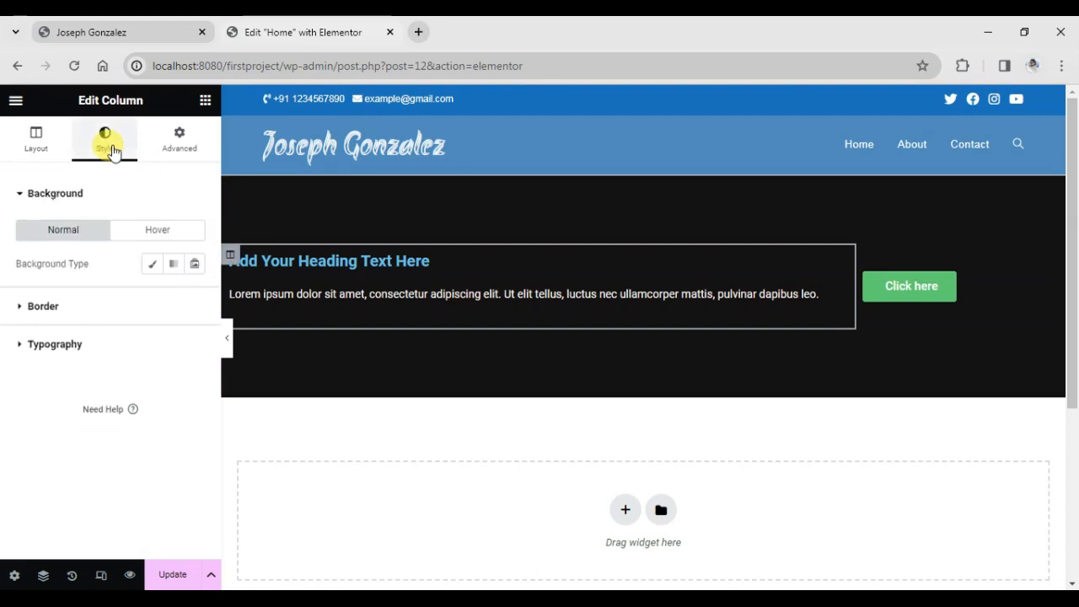
click(150, 264)
click(194, 296)
drag(173, 386, 190, 432)
drag(109, 490, 139, 490)
drag(175, 431, 239, 369)
click(120, 267)
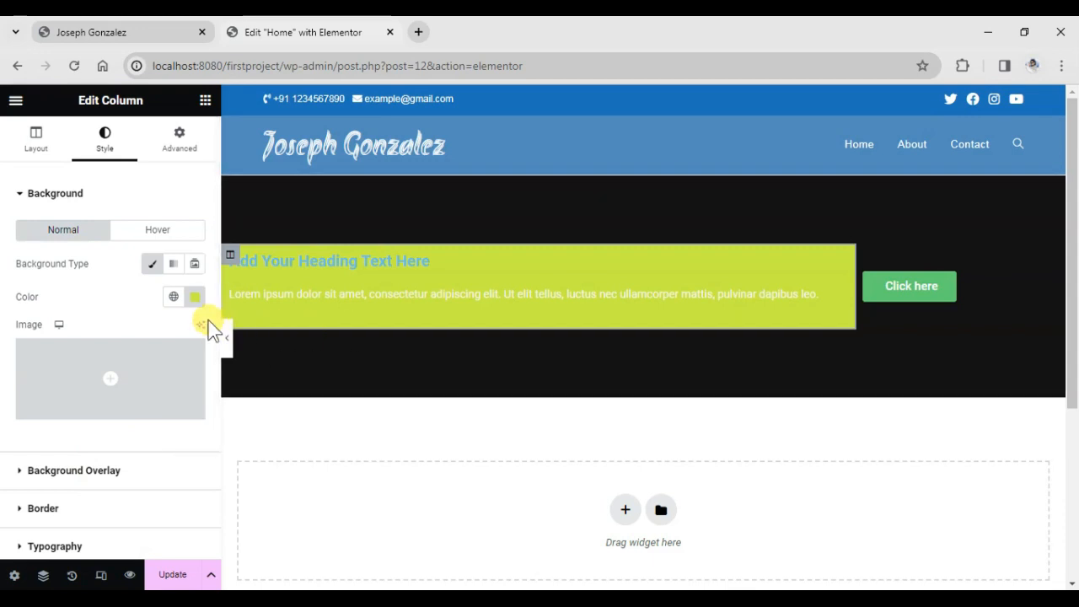
click(26, 199)
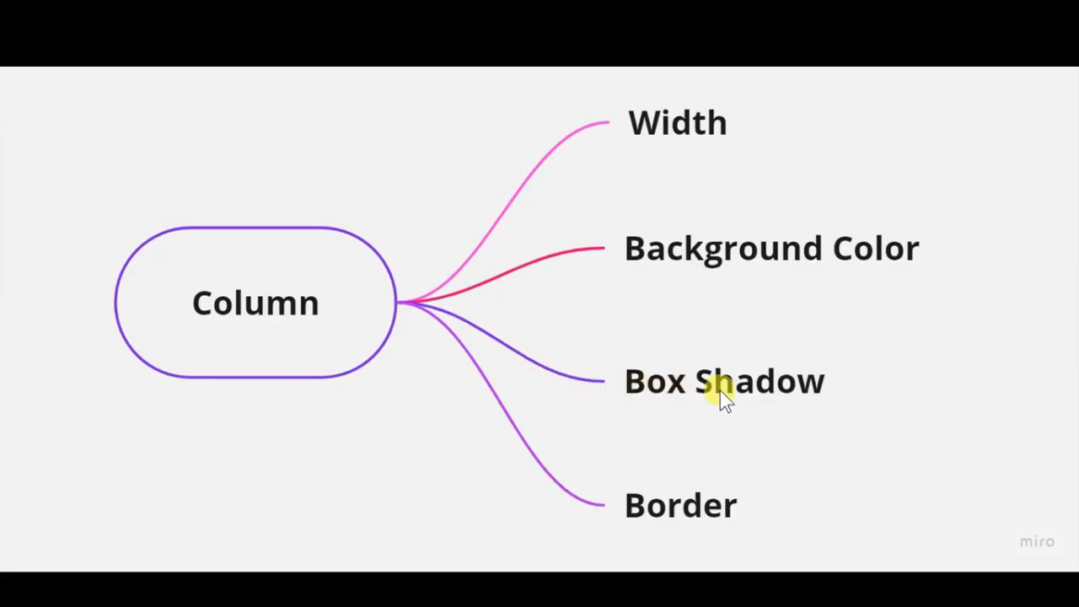
Switch back to the Elementor editor and narrow the heading column so its right edge sits near the middle of the section.
key(alt+Tab)
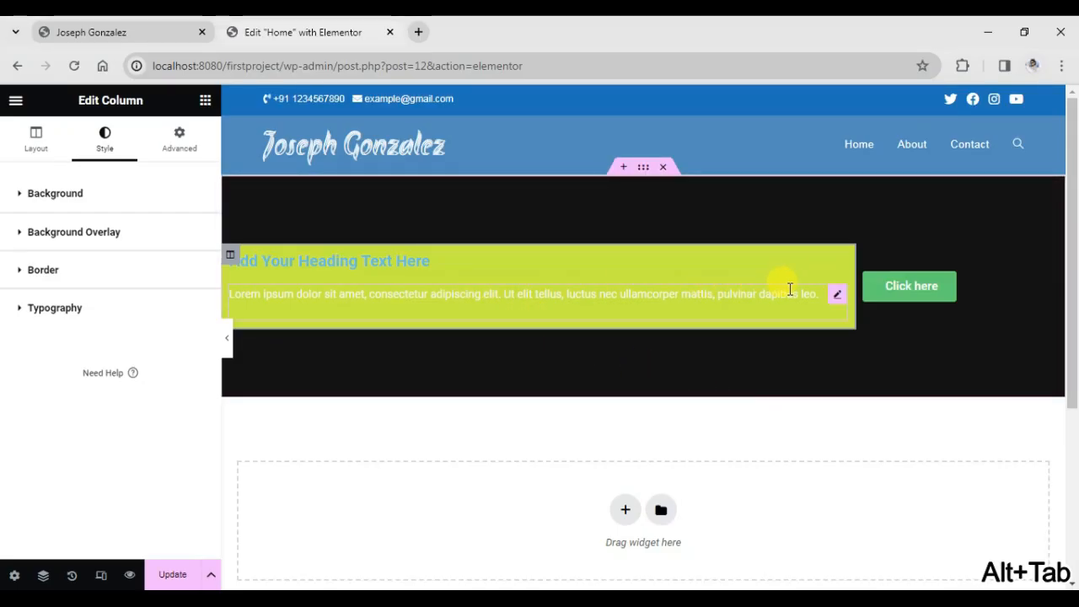
drag(847, 288, 572, 312)
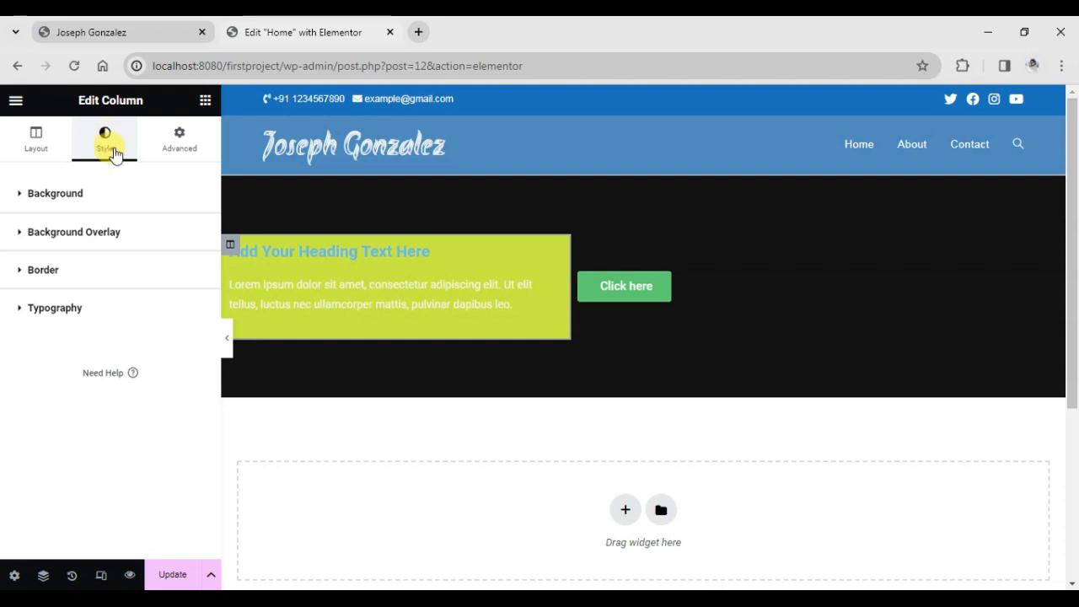
Set the horizontal offset of the heading column's box shadow to 5 and clear the shadow colour.
click(20, 274)
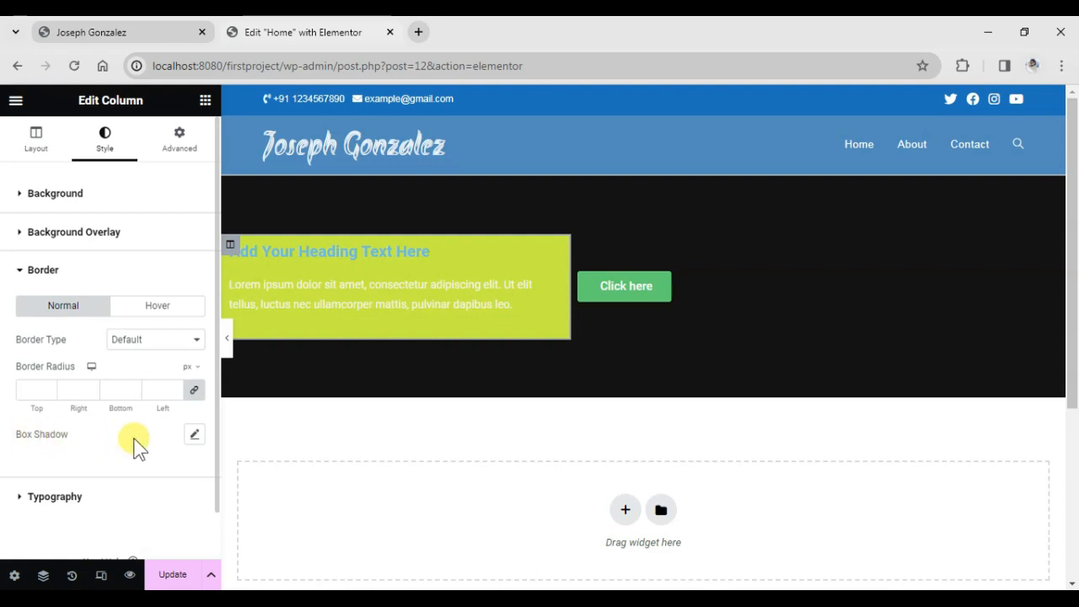
click(195, 434)
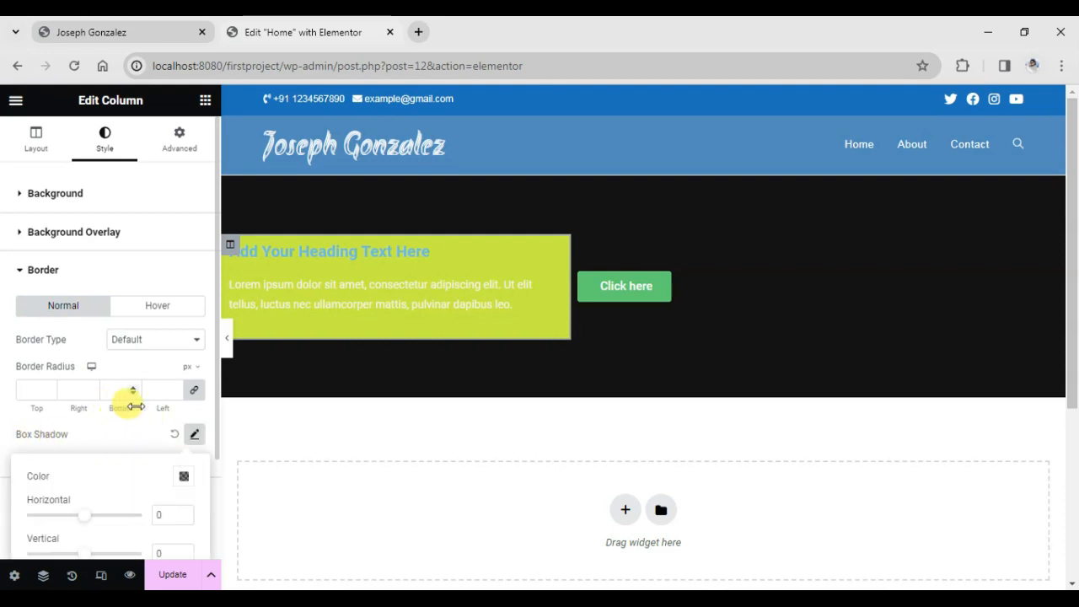
scroll(151, 430, down, 3)
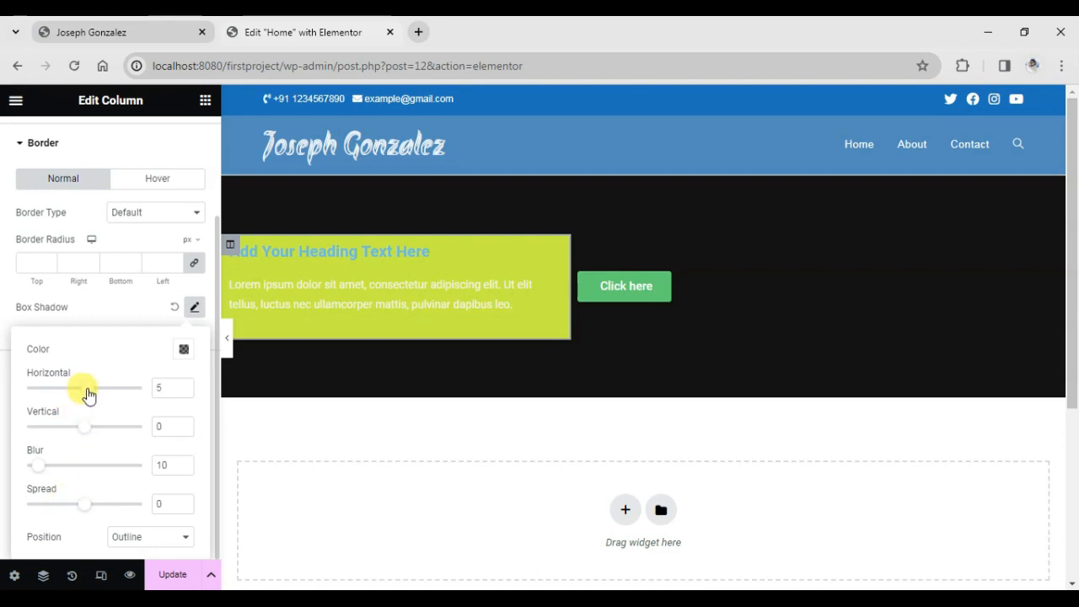
click(183, 350)
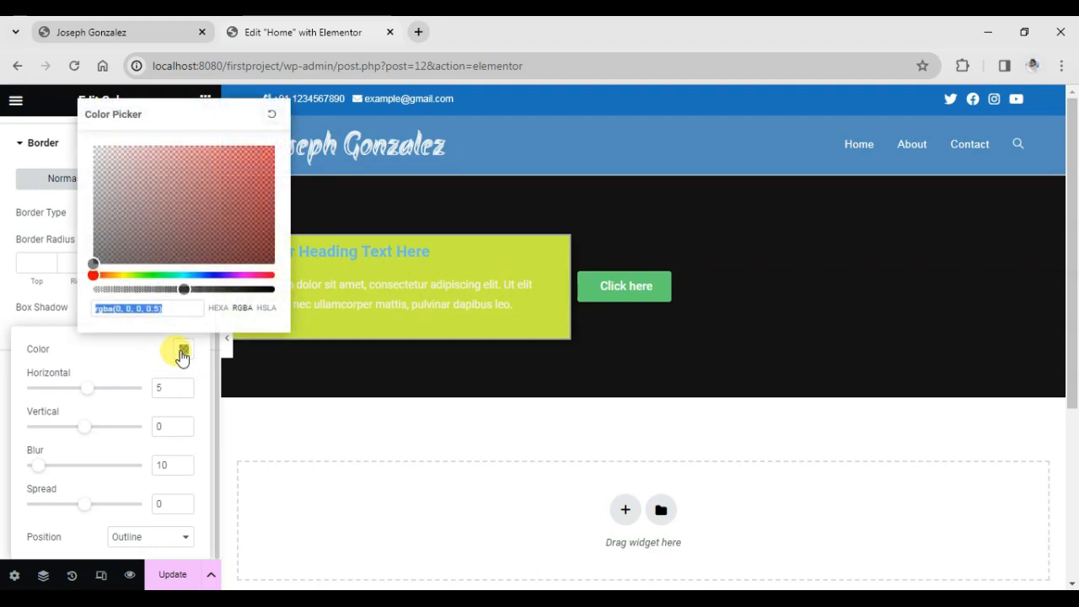
click(270, 115)
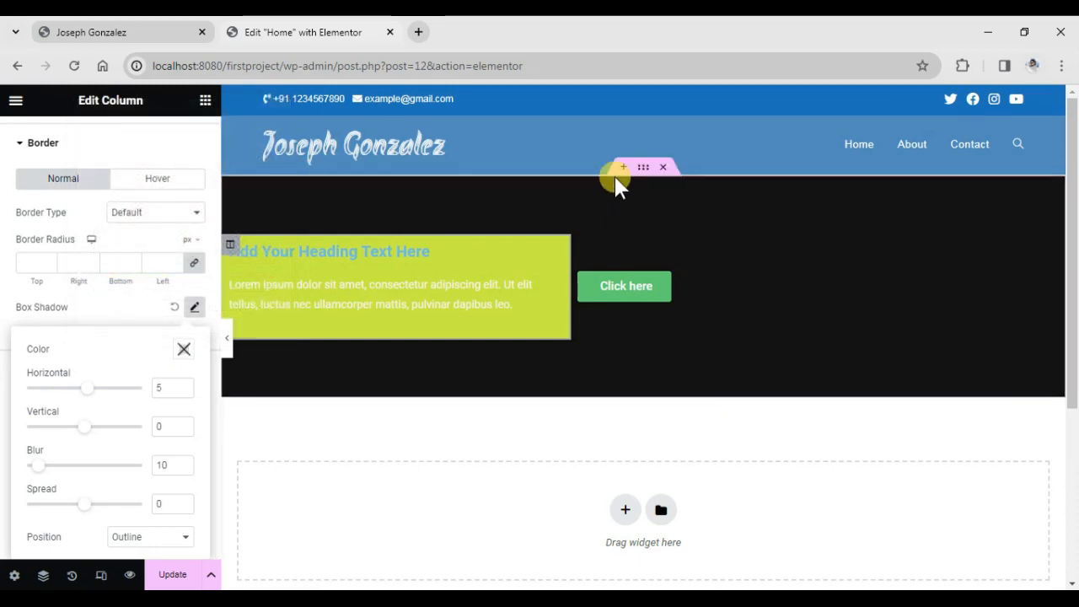
Remove the section's Classic background and its Classic background overlay.
click(645, 172)
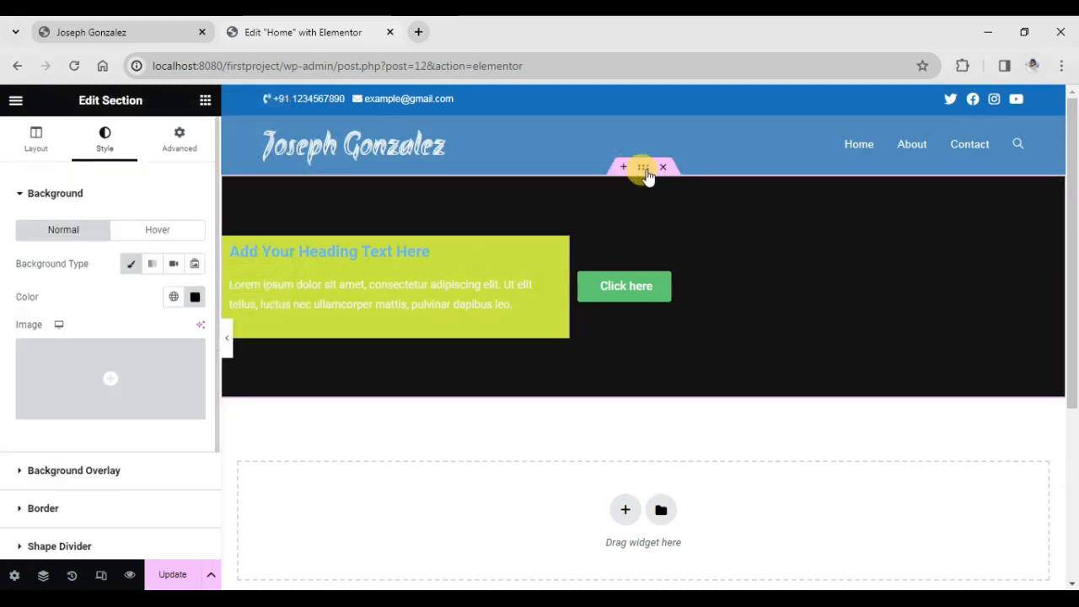
click(132, 268)
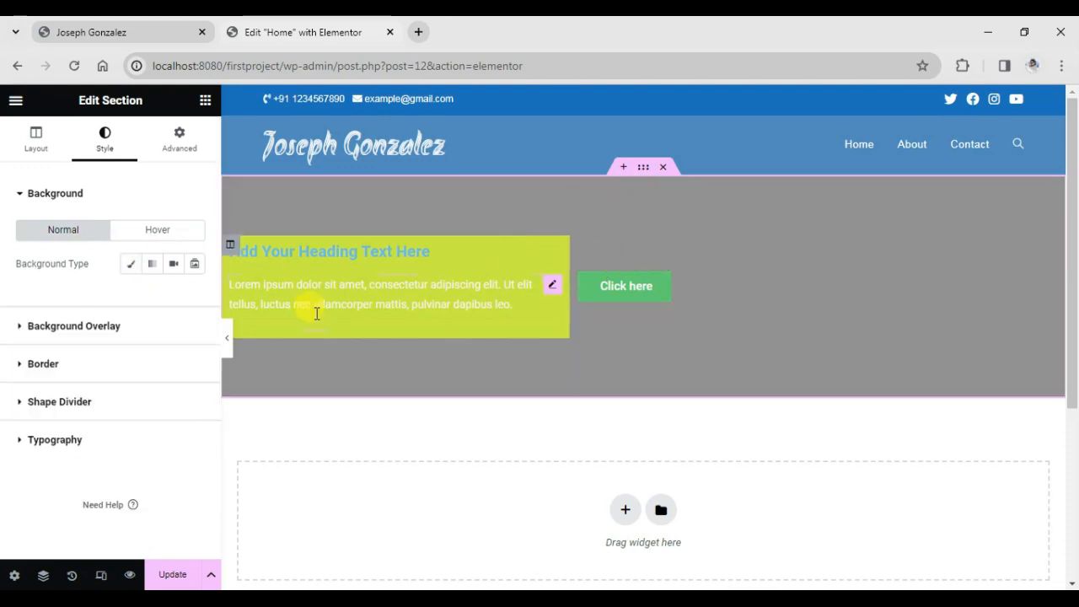
click(85, 342)
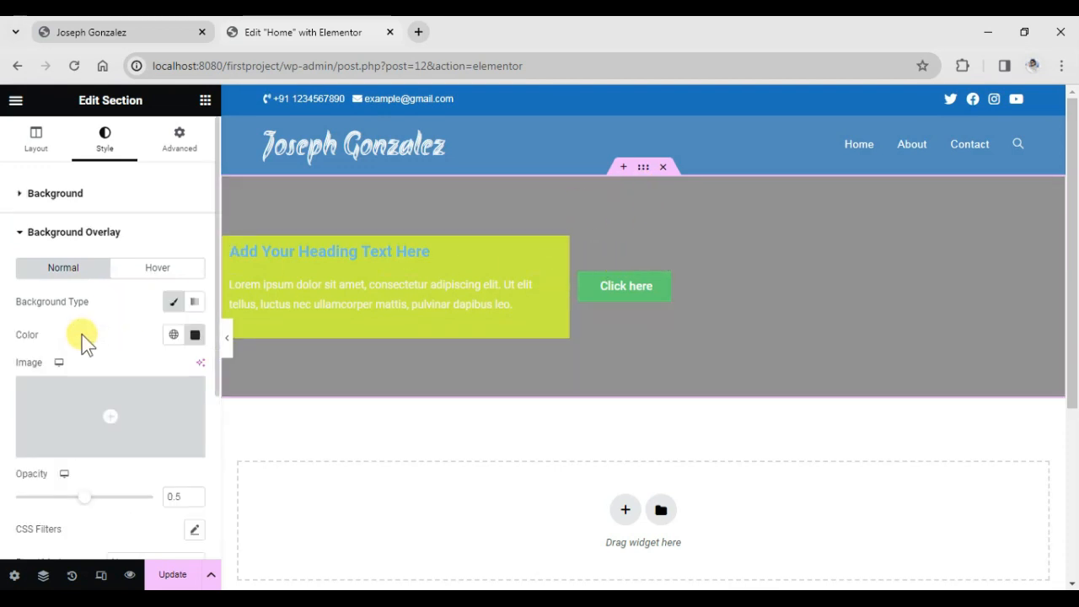
click(173, 303)
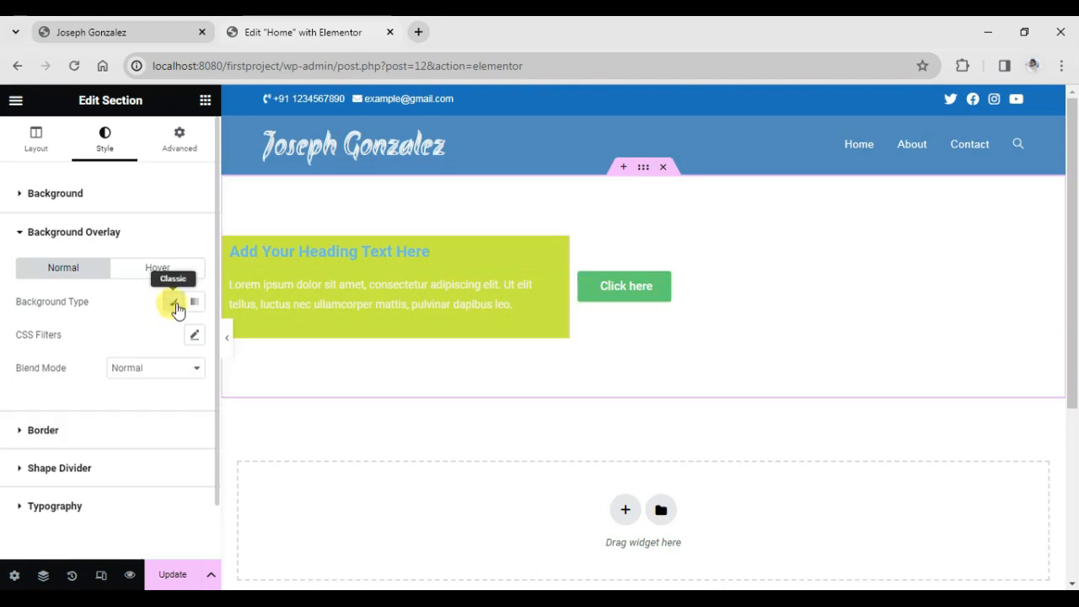
Set the box shadow colour of the heading column to near-black #070202.
click(234, 250)
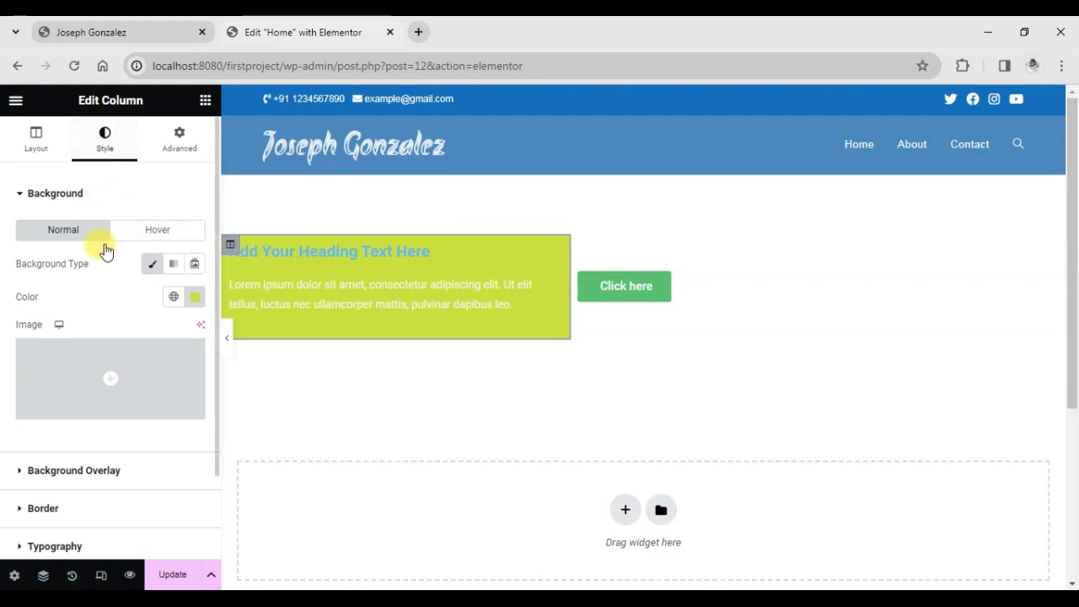
scroll(72, 482, down, 1)
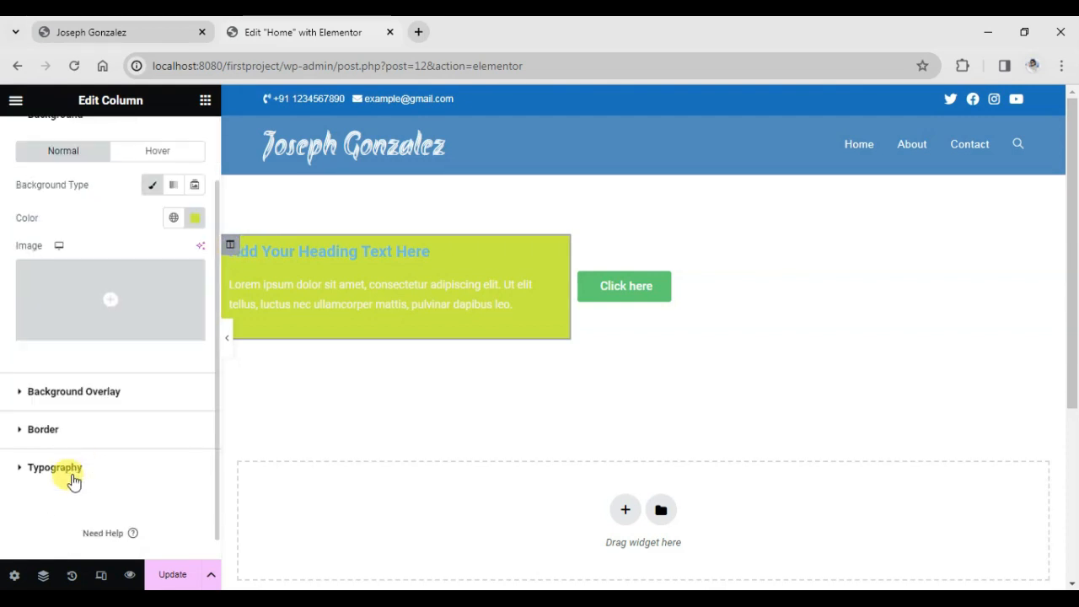
click(39, 431)
click(194, 385)
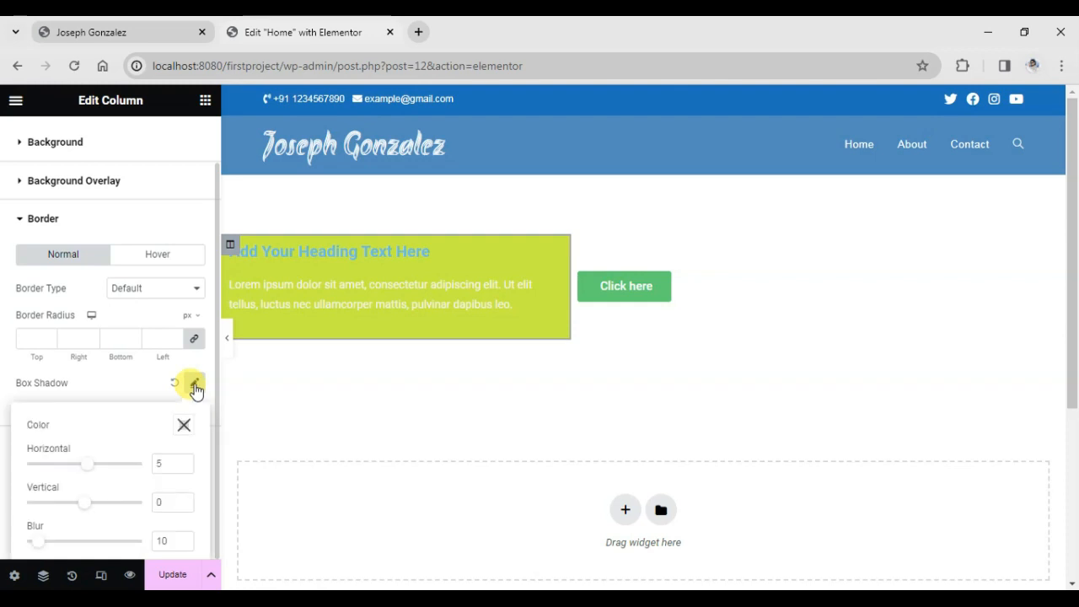
click(184, 425)
drag(177, 344, 216, 336)
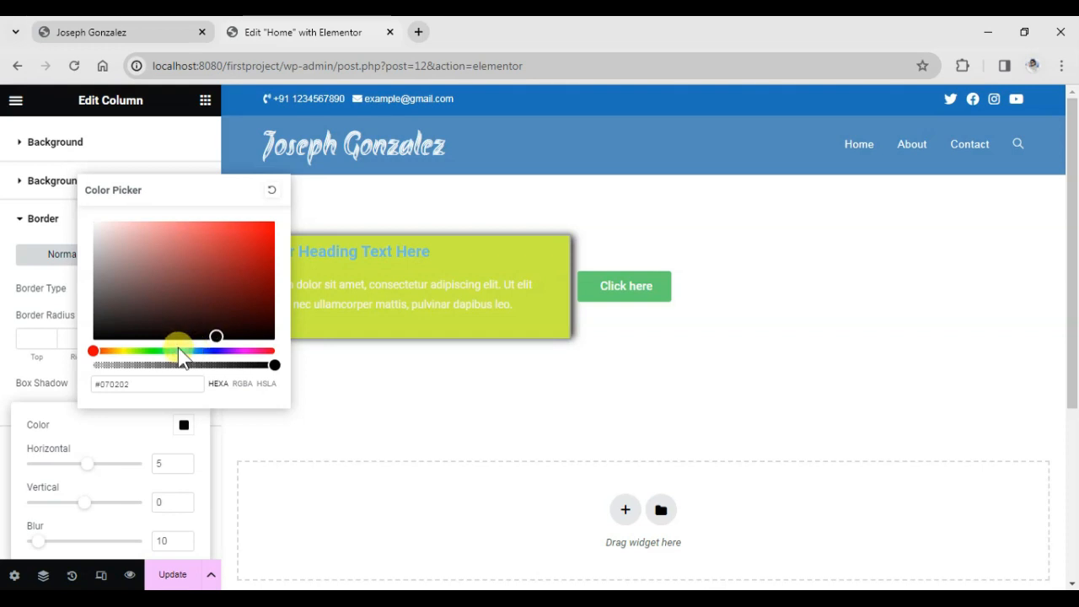
click(64, 392)
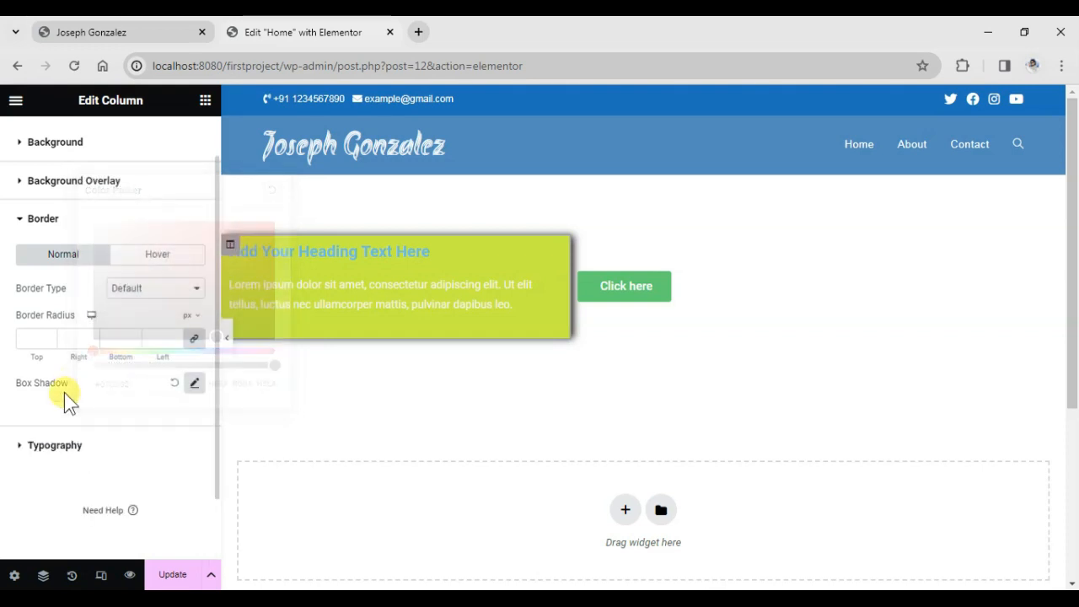
Try larger and smaller horizontal offsets for the column's box shadow, finishing at -4.
click(193, 385)
scroll(144, 440, down, 1)
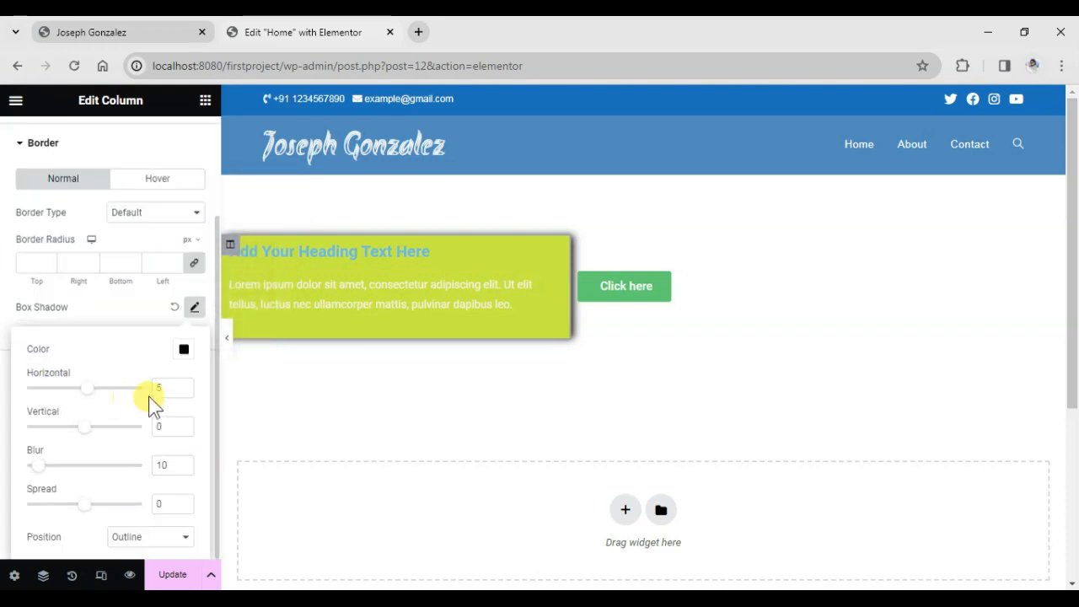
click(182, 384)
click(182, 384)
click(182, 385)
click(182, 384)
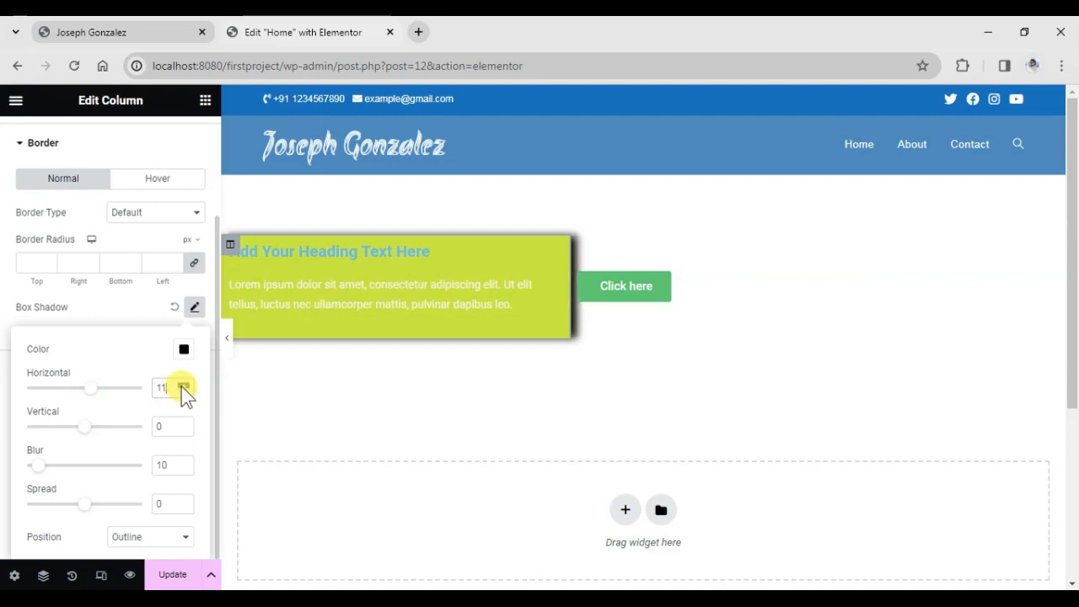
click(182, 384)
click(182, 384)
click(182, 384)
mouse_move(95, 393)
mouse_down()
mouse_move(103, 390)
mouse_move(57, 389)
mouse_move(91, 397)
mouse_up()
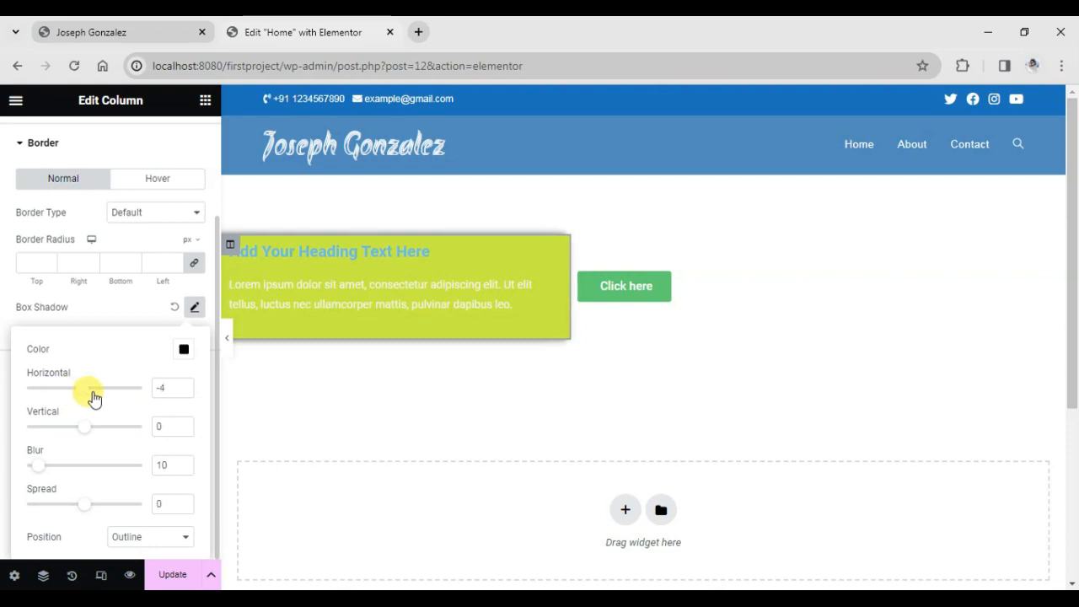
Set the box shadow's horizontal offset to 2 and its vertical offset to 3.
click(184, 384)
click(183, 384)
click(184, 384)
click(184, 385)
click(184, 384)
click(184, 392)
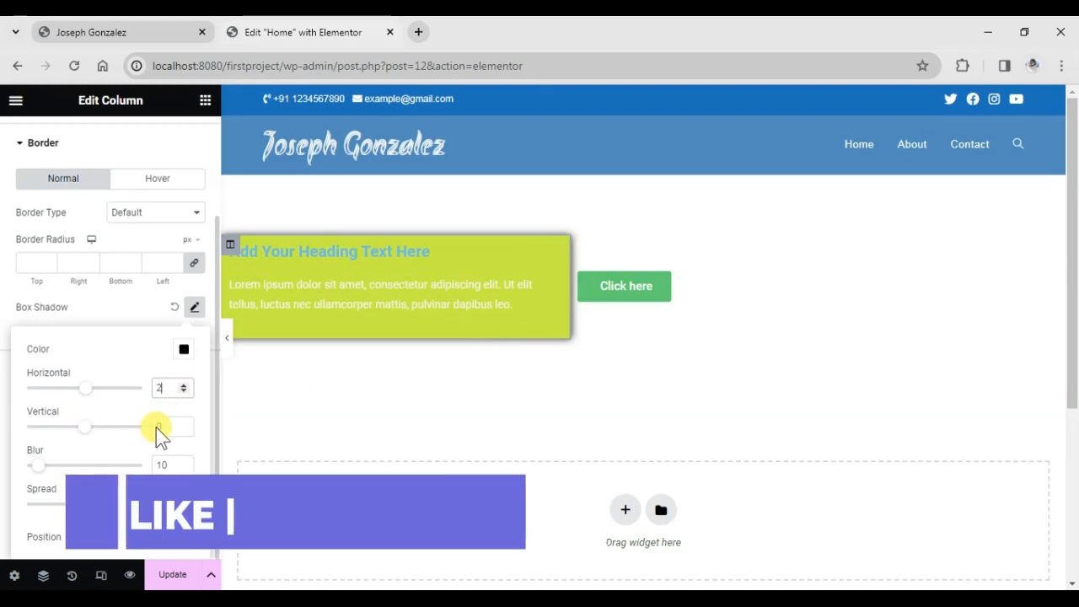
click(183, 422)
click(182, 423)
click(183, 422)
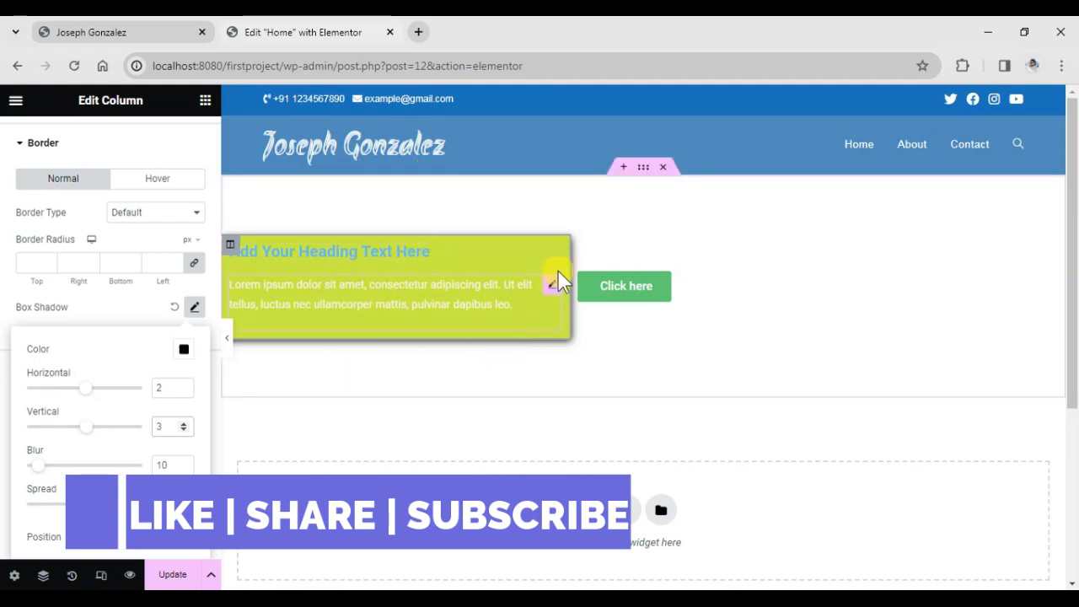
Try a box shadow blur of 18, settle on a blur of 7, and set the spread to 1.
click(183, 462)
click(182, 462)
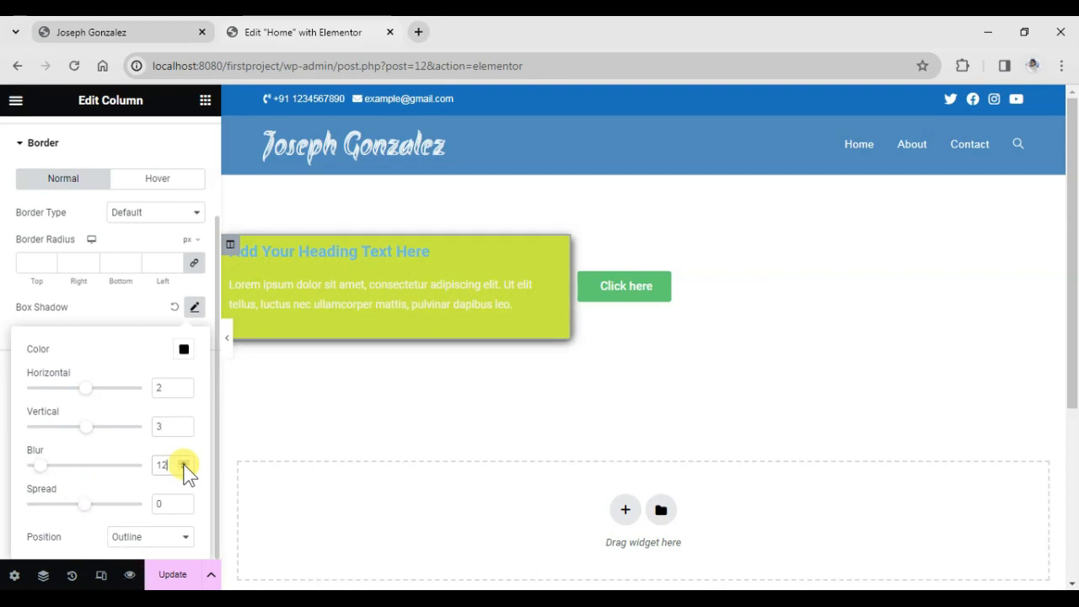
click(183, 462)
click(183, 462)
click(183, 461)
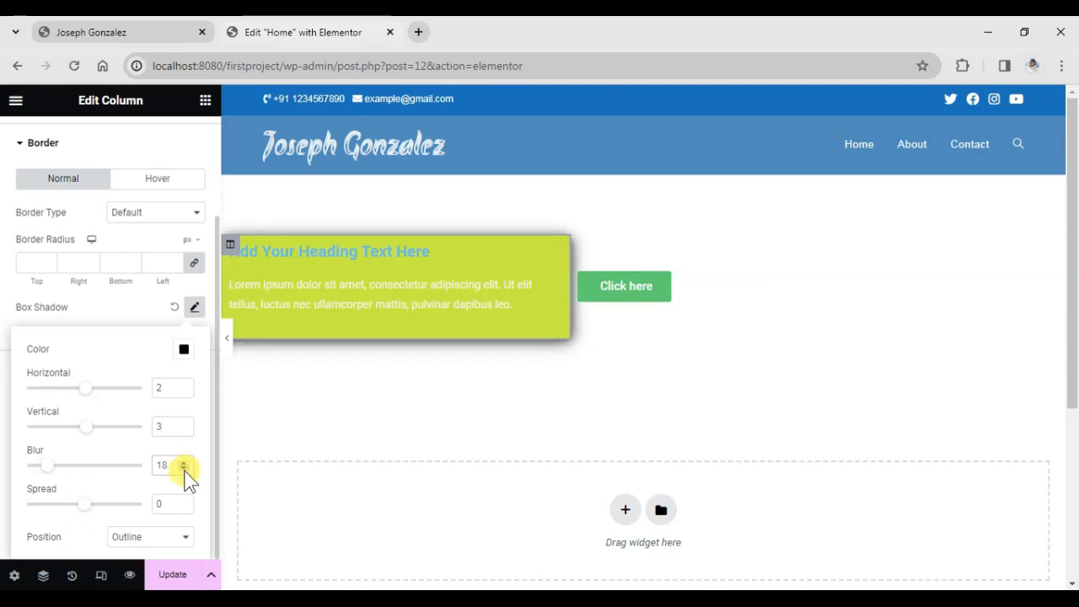
click(183, 469)
click(183, 468)
click(182, 469)
click(183, 468)
click(183, 469)
click(183, 469)
click(183, 468)
click(182, 469)
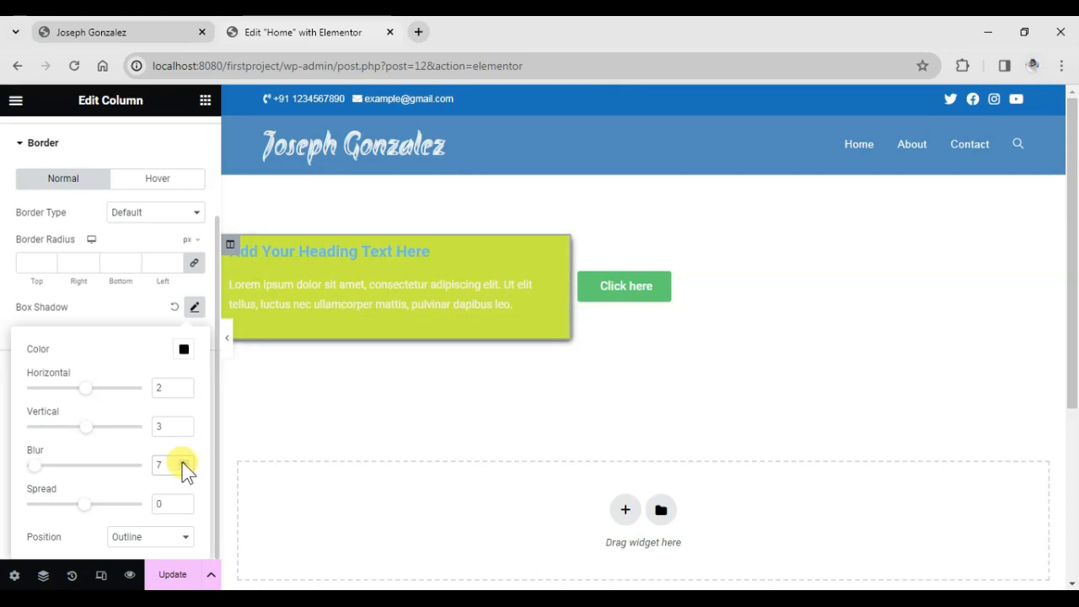
click(184, 501)
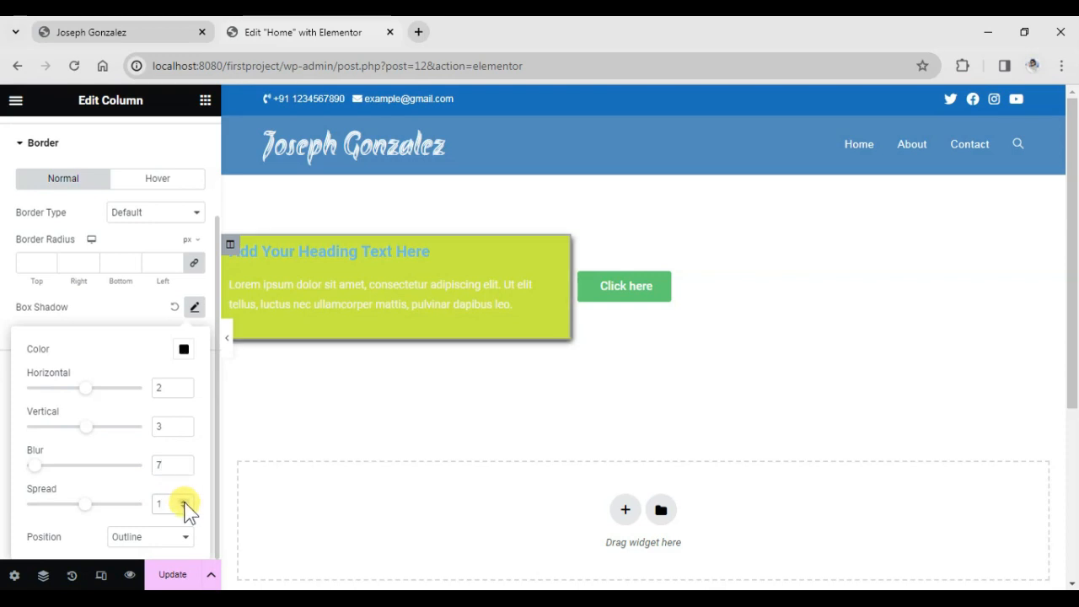
Try the Inset position for the column's box shadow and switch it back to Outline.
click(132, 540)
click(136, 565)
click(146, 539)
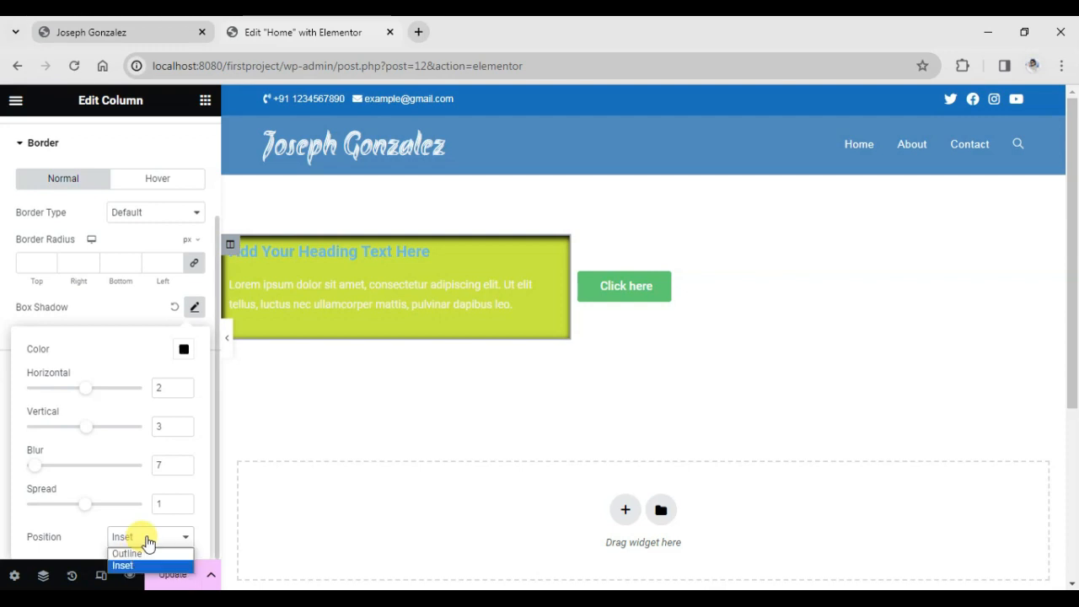
click(150, 553)
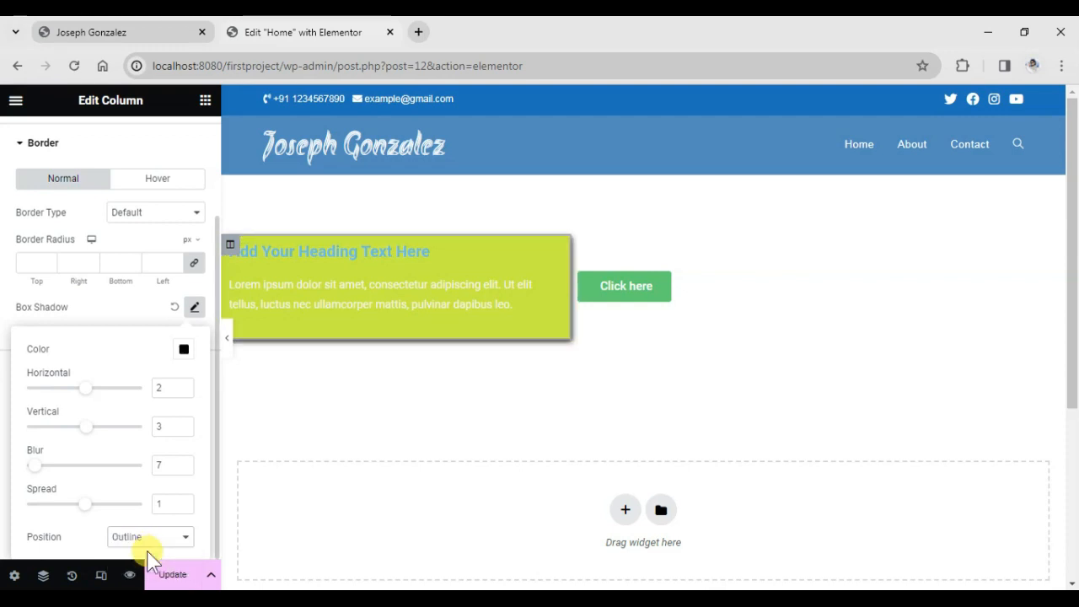
Preview the page without the editing panel and reset the heading column's box shadow to default.
click(227, 342)
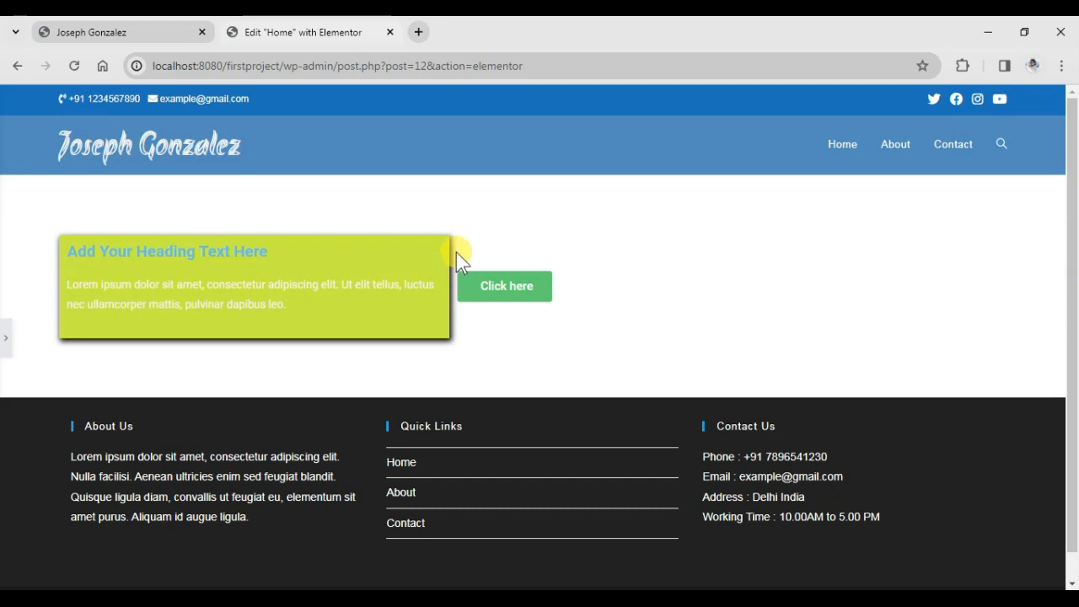
click(5, 338)
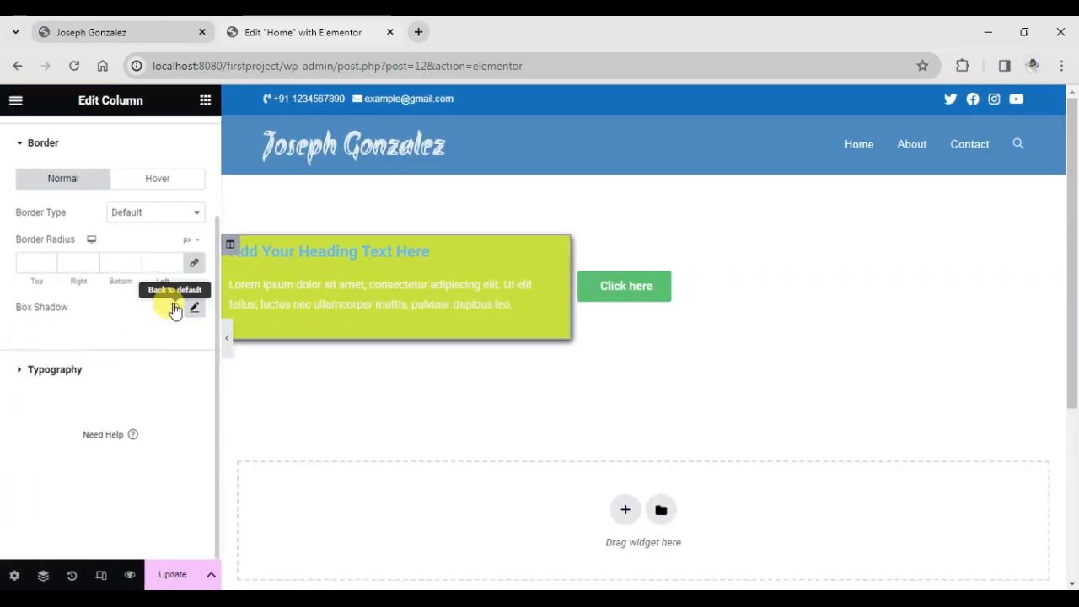
click(173, 307)
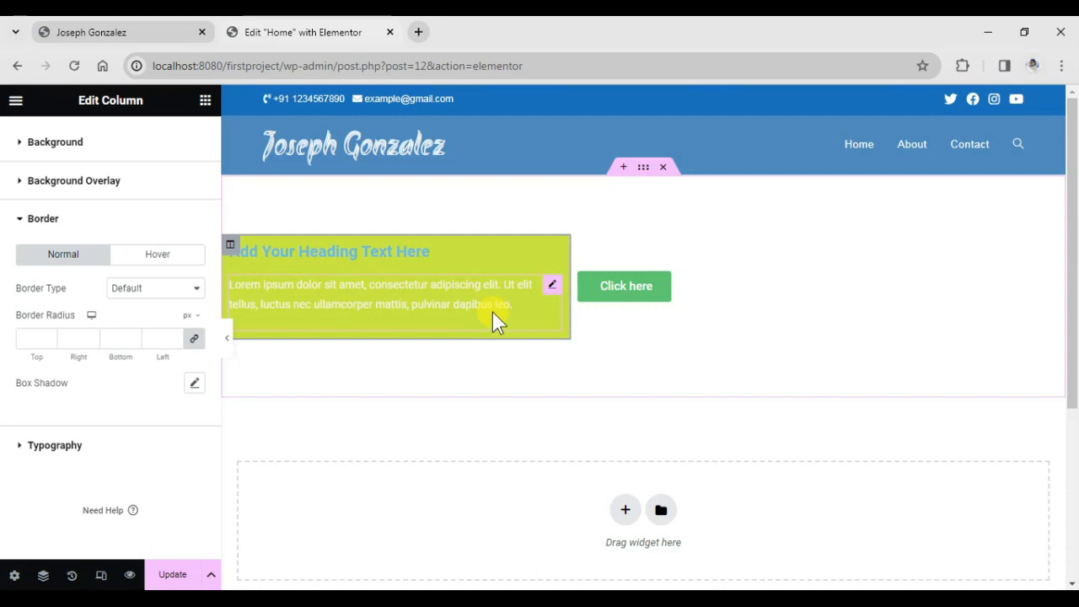
scroll(122, 368, up, 1)
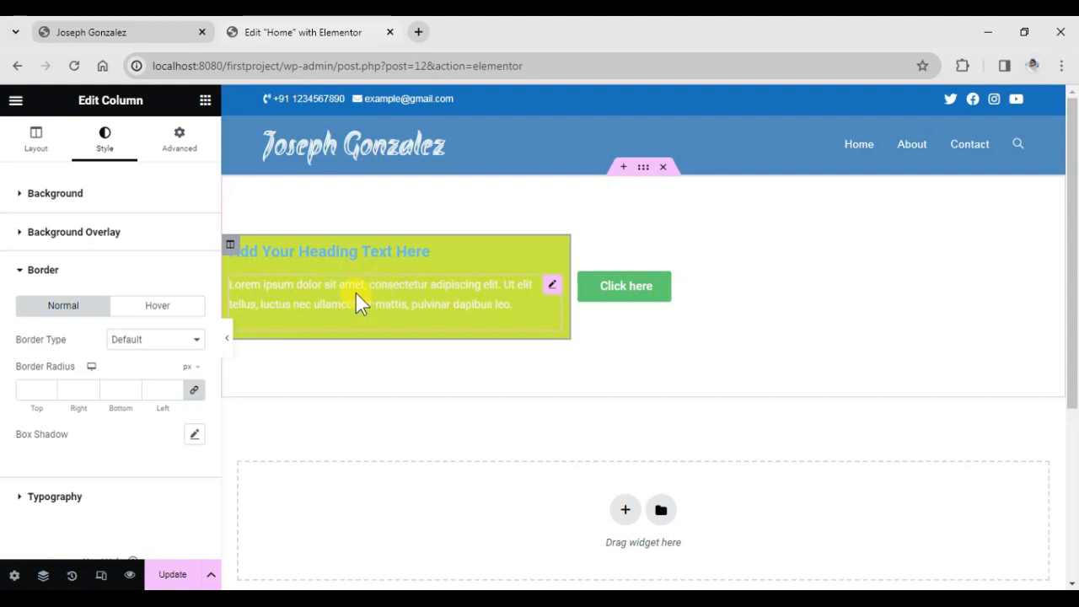
Open the settings of the section, the heading column, the button and the heading widget in turn.
click(638, 171)
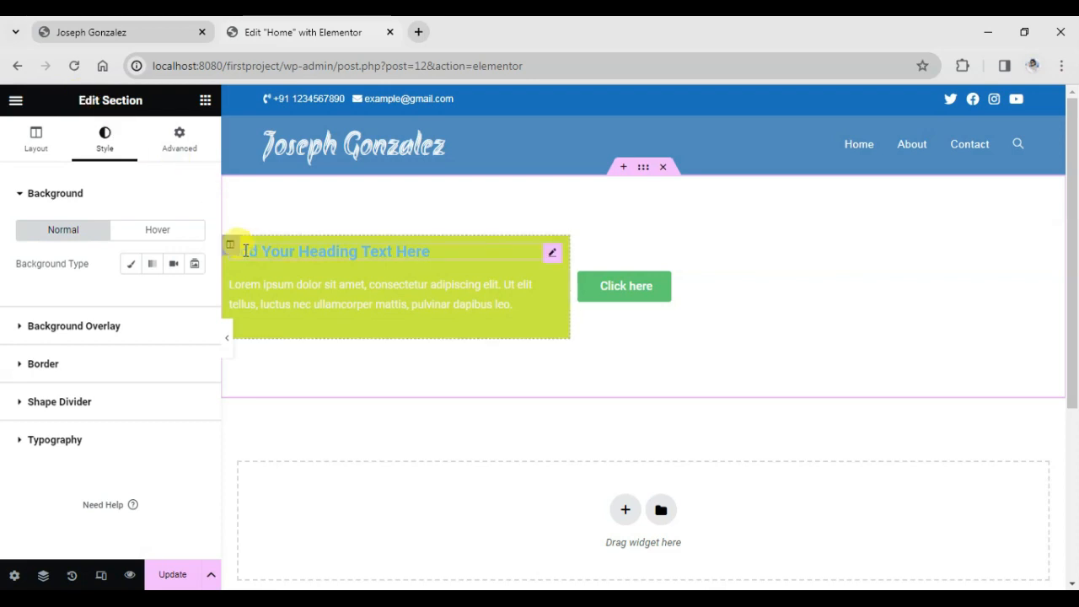
click(231, 245)
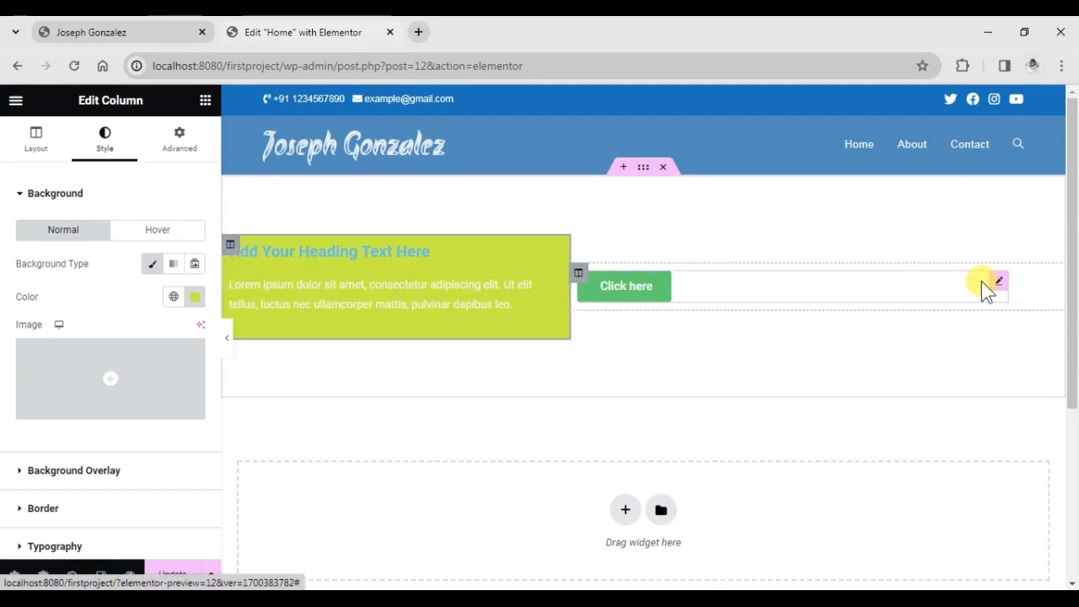
click(995, 285)
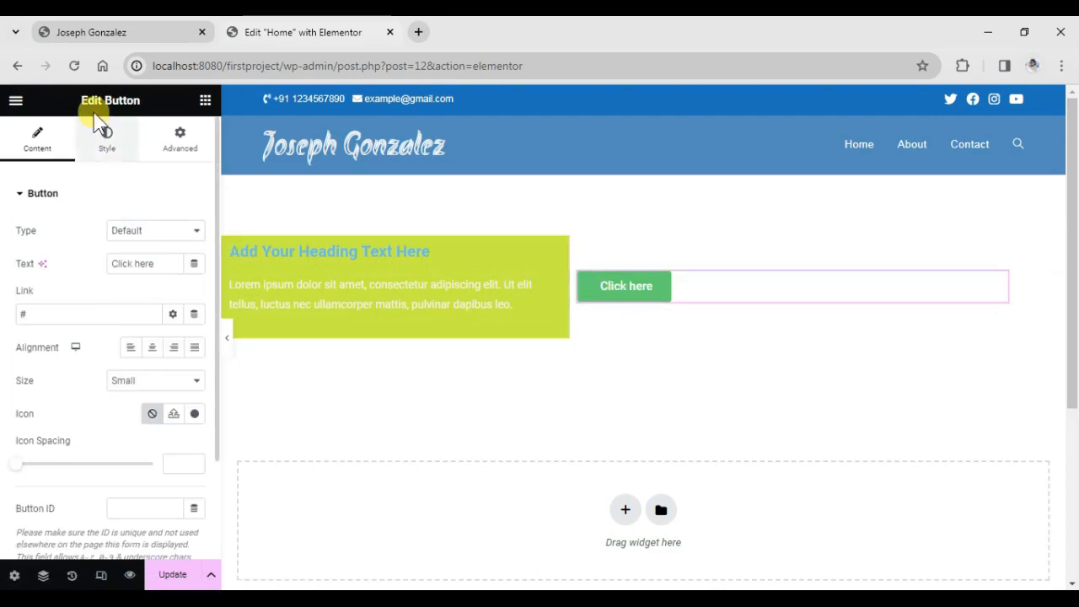
click(553, 252)
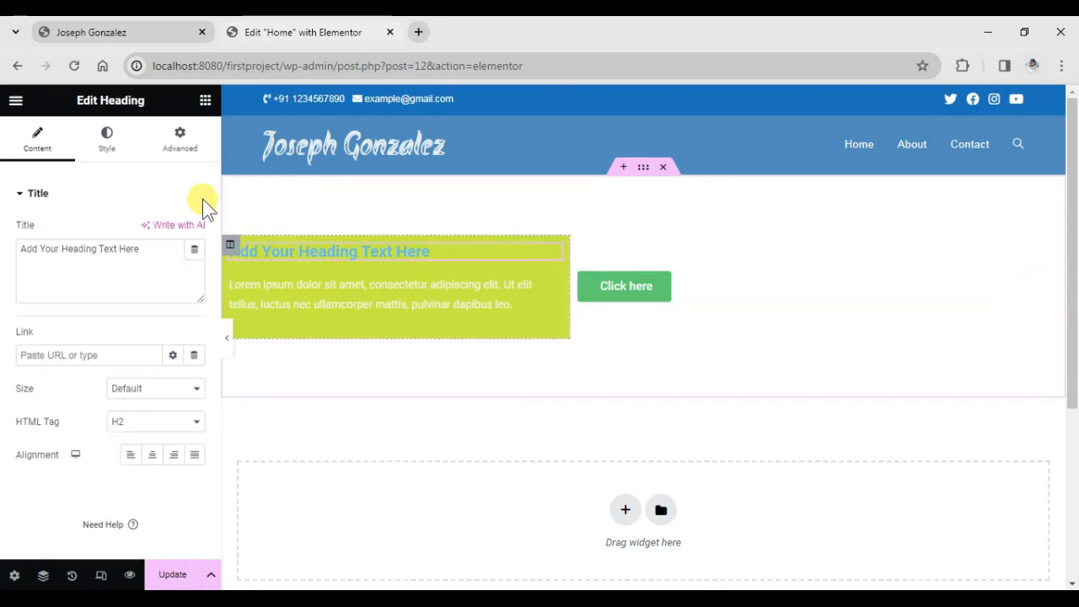
Give the heading column a solid border with a width of 2 px on all sides.
click(230, 245)
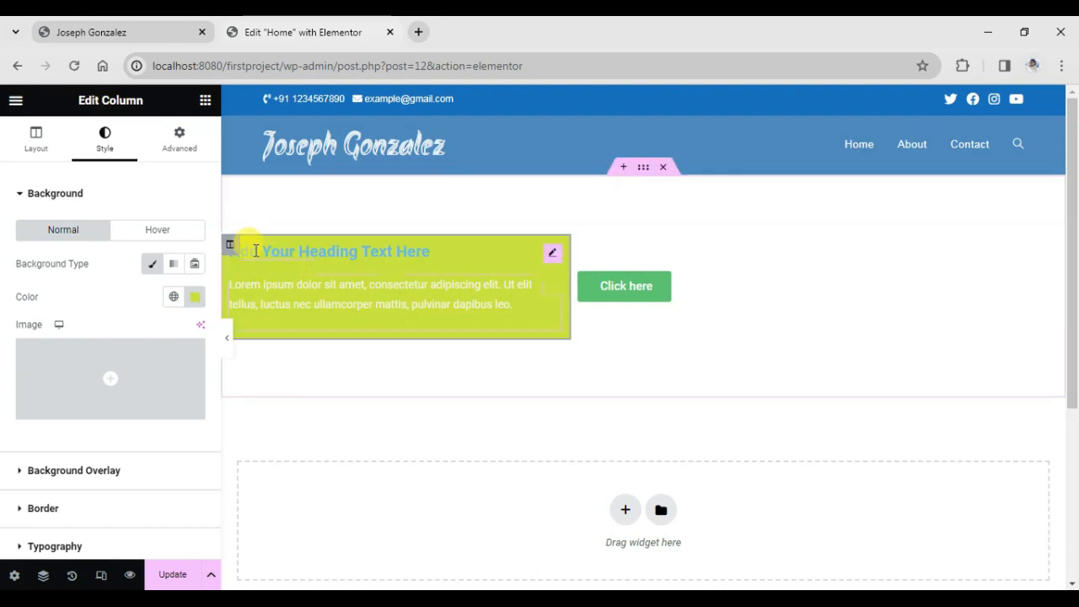
scroll(105, 371, down, 2)
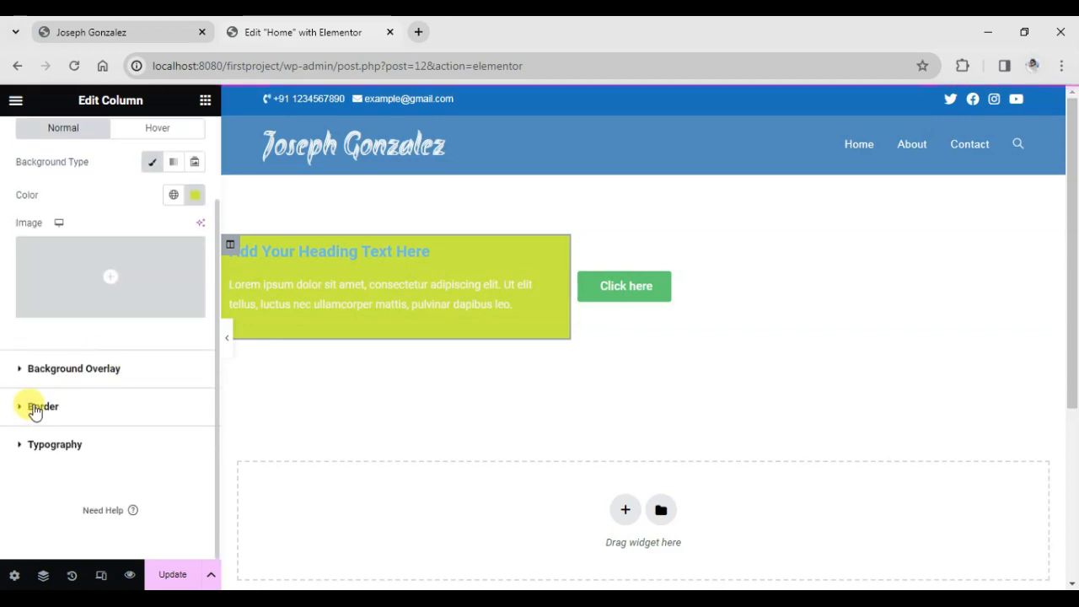
click(33, 411)
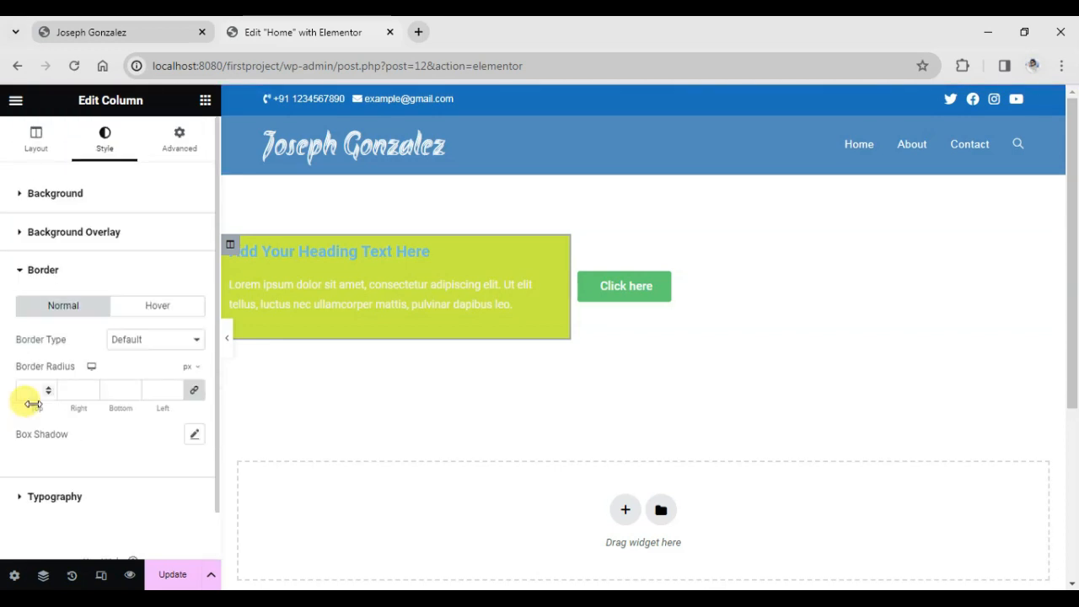
click(147, 341)
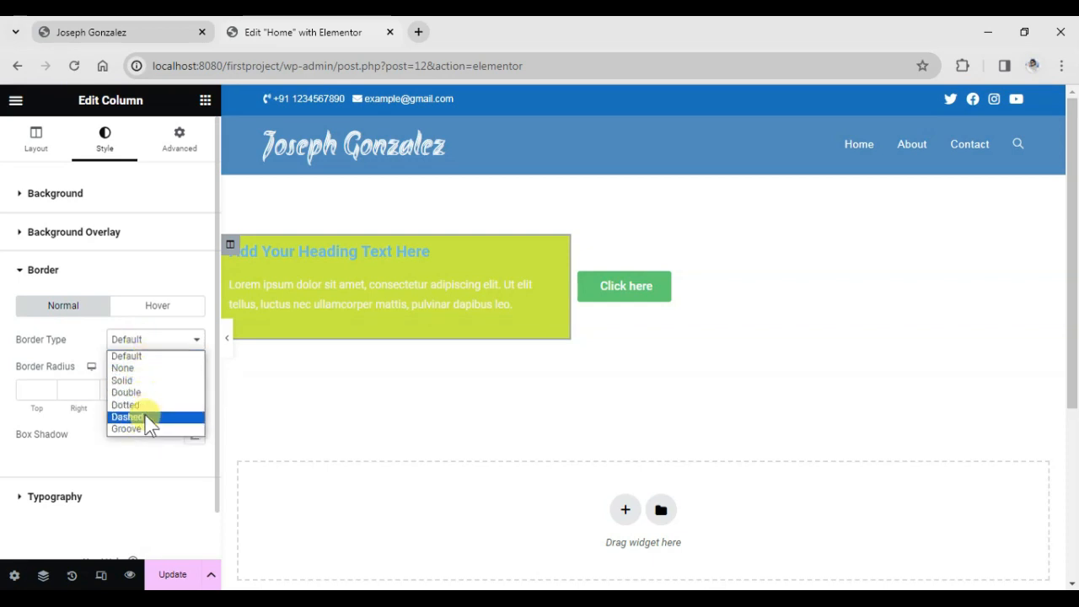
click(139, 384)
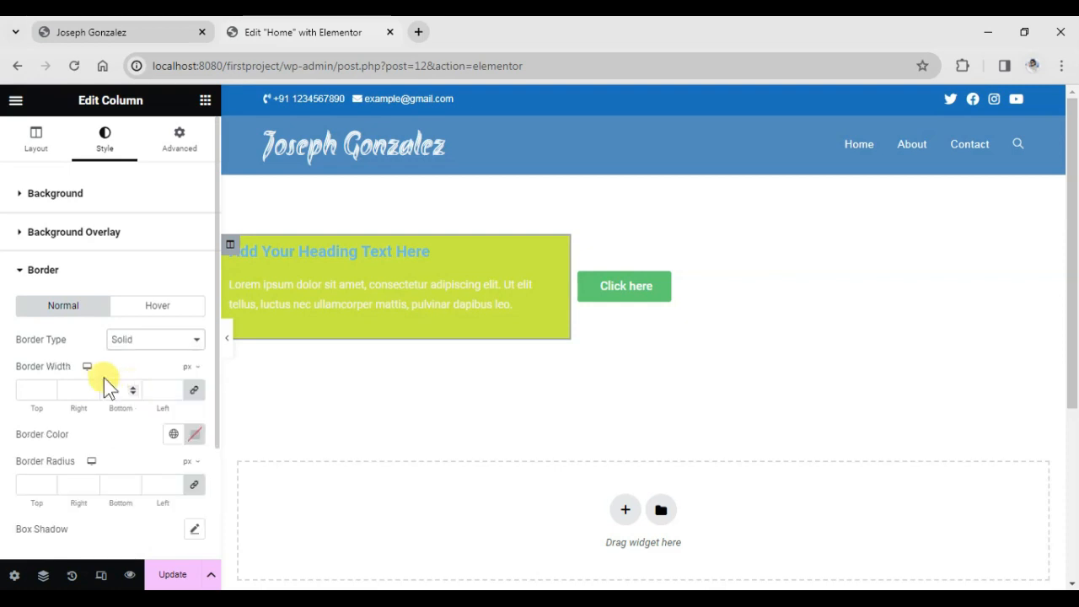
scroll(106, 370, down, 1)
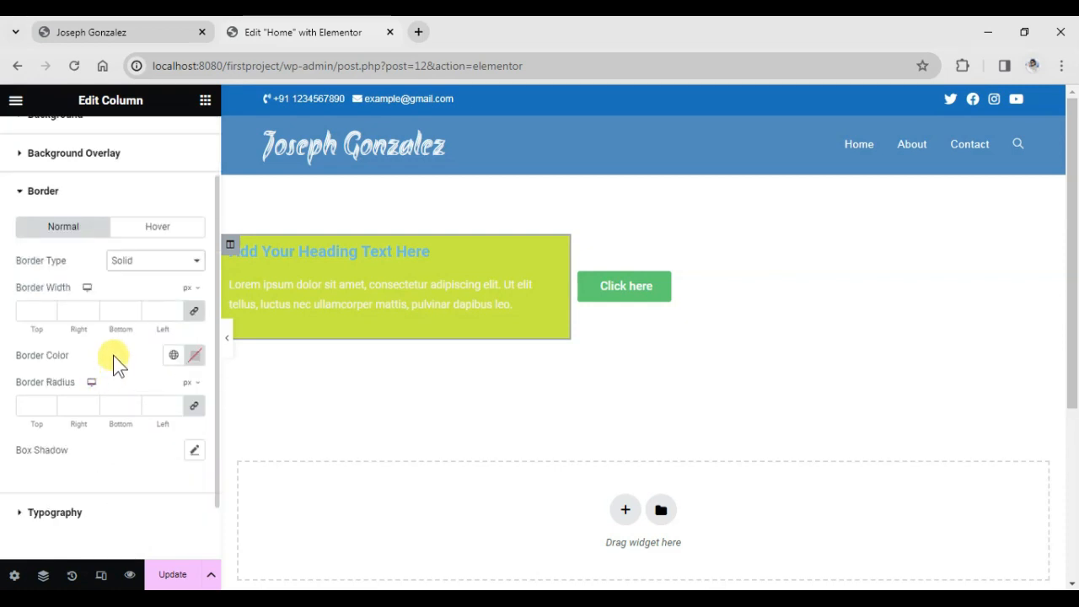
click(48, 308)
click(49, 309)
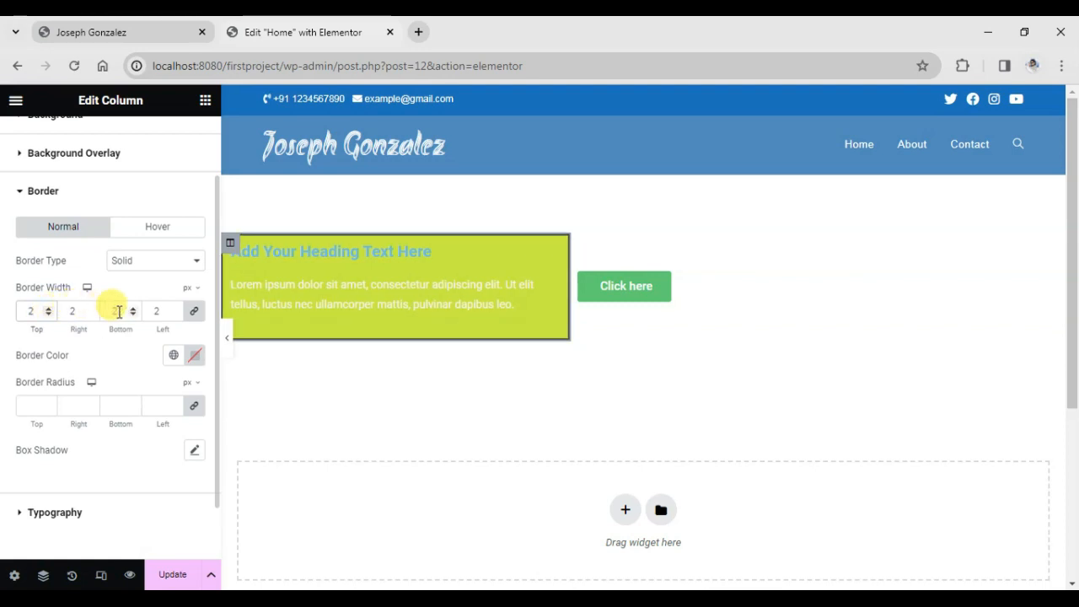
click(195, 316)
Set the heading column's border colour to red, #FA0000.
scroll(127, 337, down, 1)
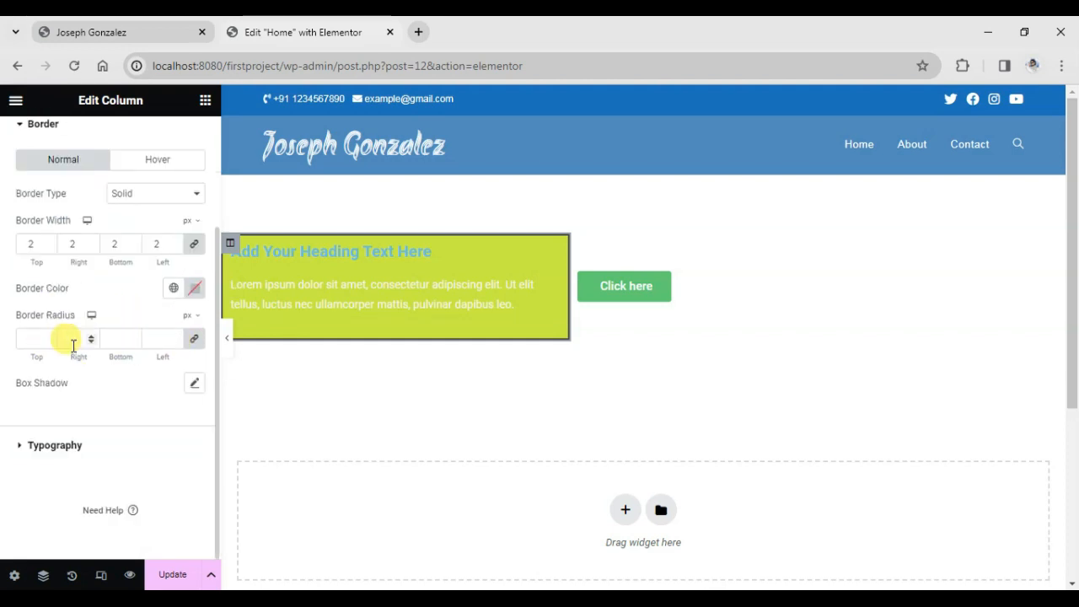
click(194, 290)
click(251, 384)
drag(258, 372, 293, 357)
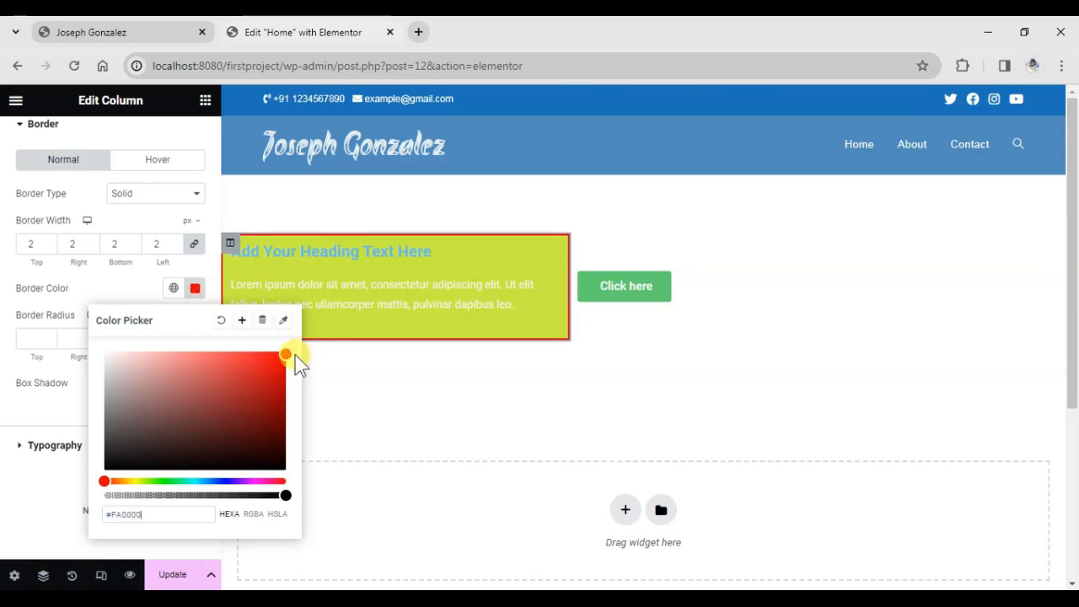
click(145, 283)
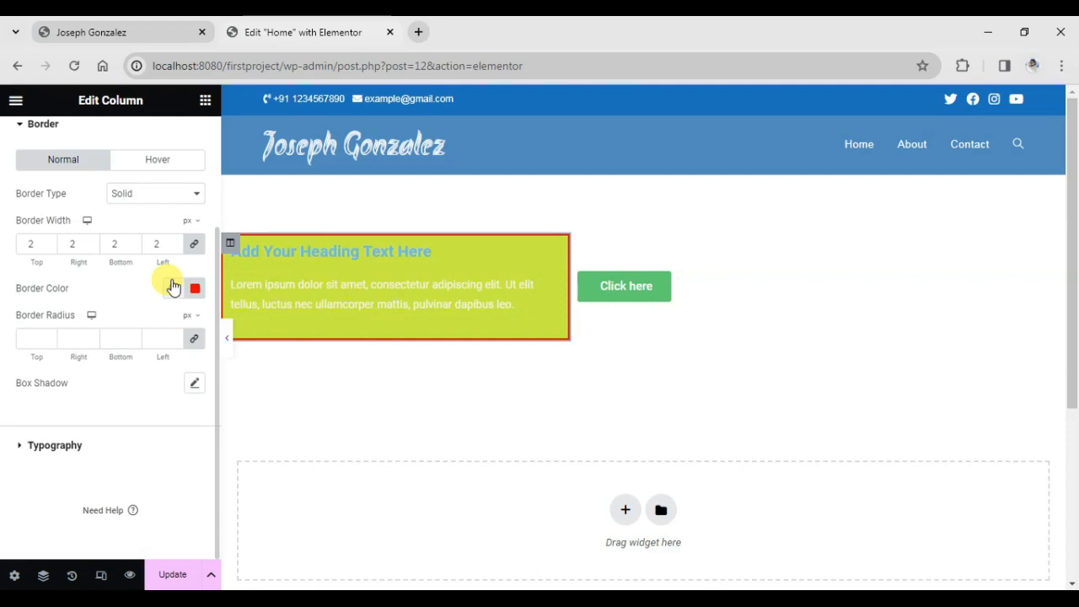
Try a border radius of 14 px on all corners of the heading column and preview the page without the editing panel.
click(43, 337)
text(1)
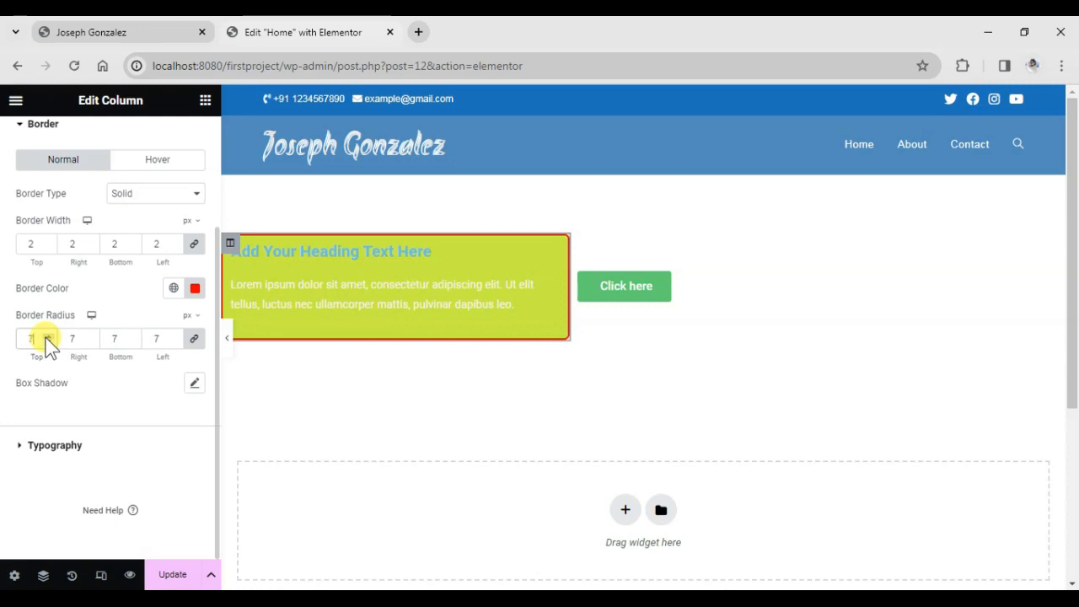
text(1)
click(47, 336)
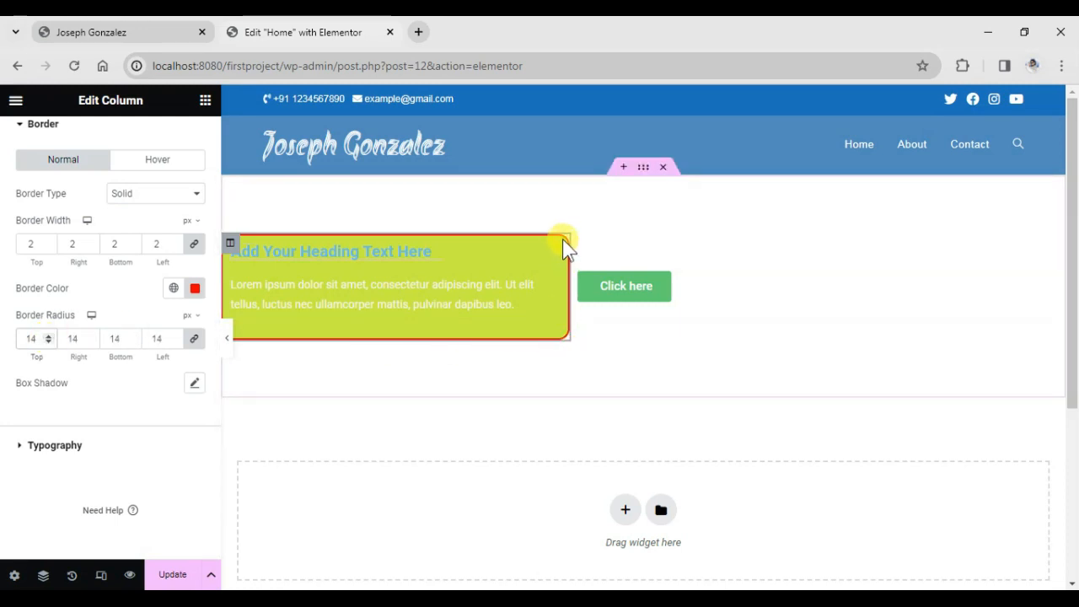
click(228, 337)
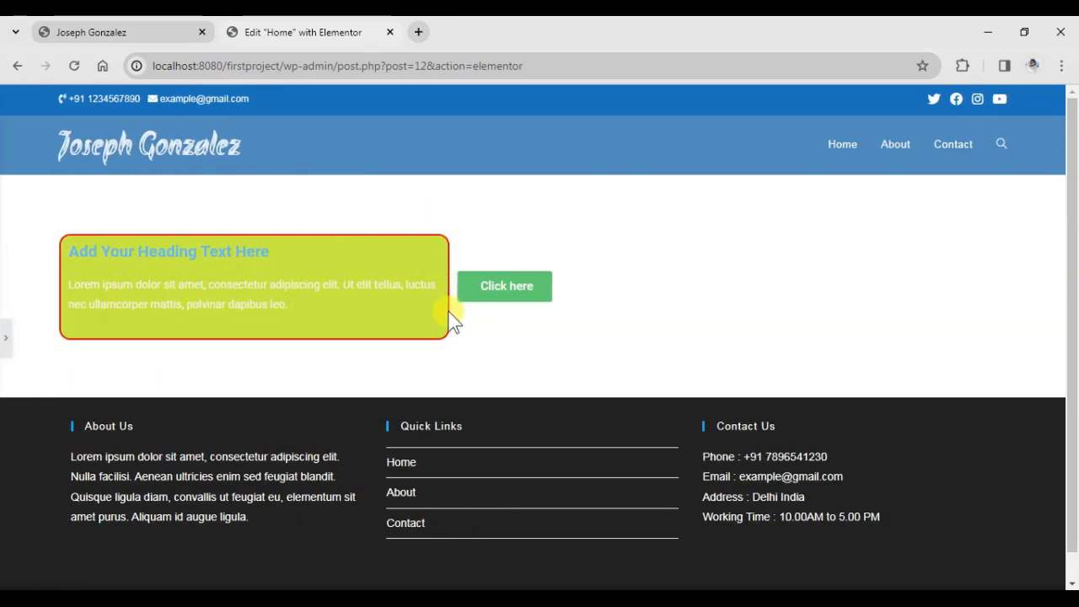
click(6, 346)
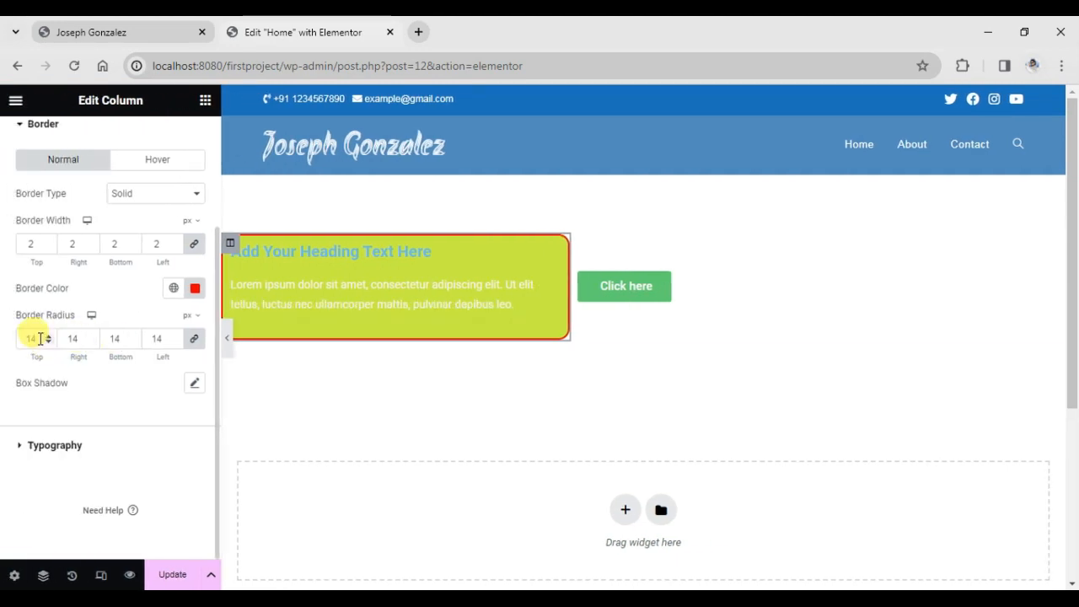
Reset all of the column's border radius values to 0 and unlink them from each other.
double_click(39, 338)
text(0)
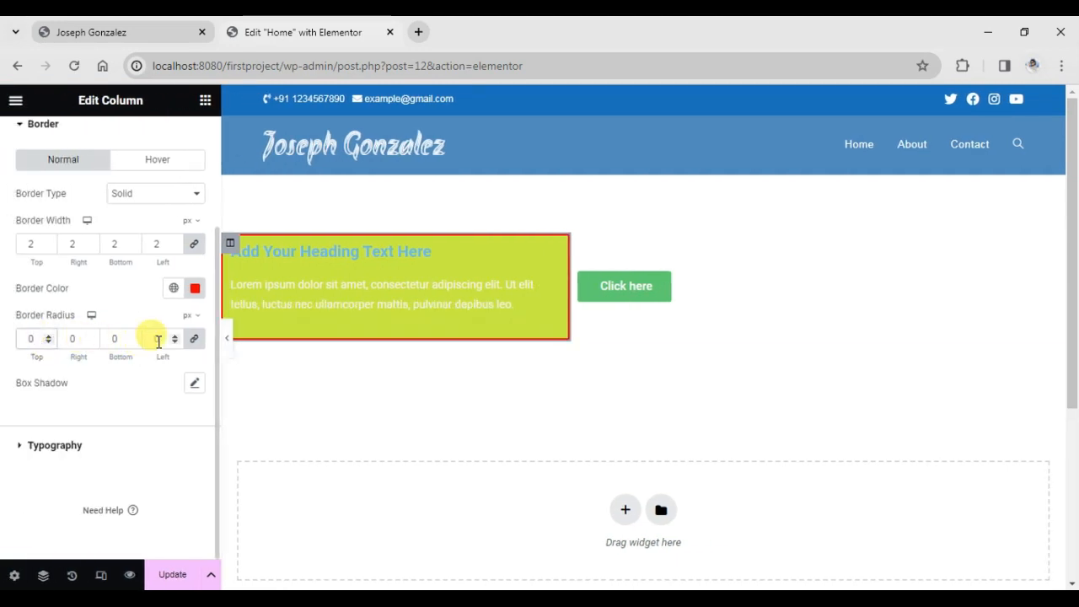
click(195, 341)
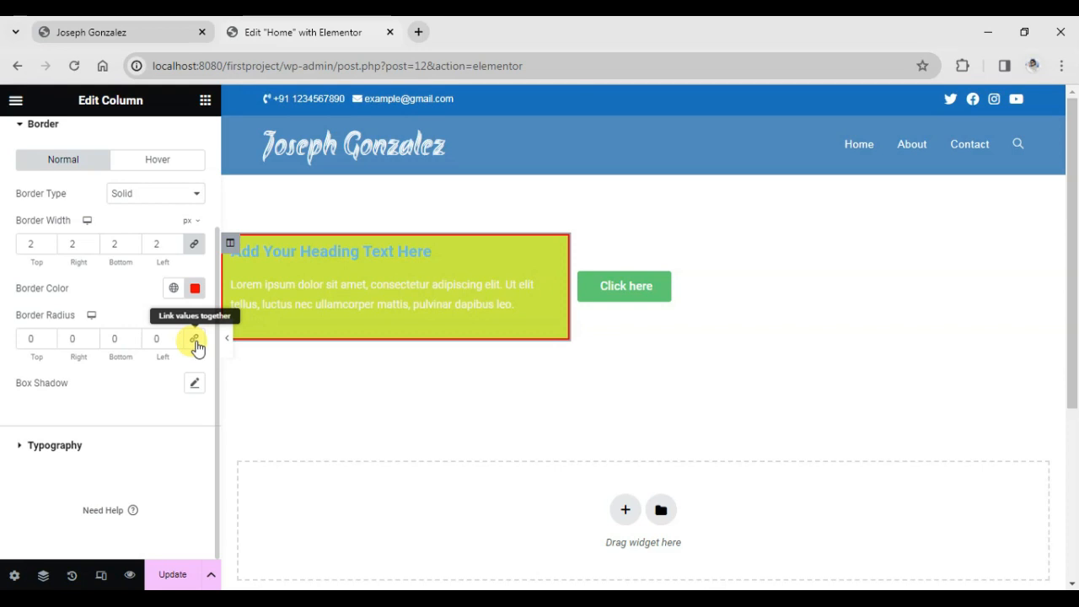
Set the column's top and left border radius to 10 px and preview the page without the editing panel.
double_click(38, 338)
text(10)
click(153, 339)
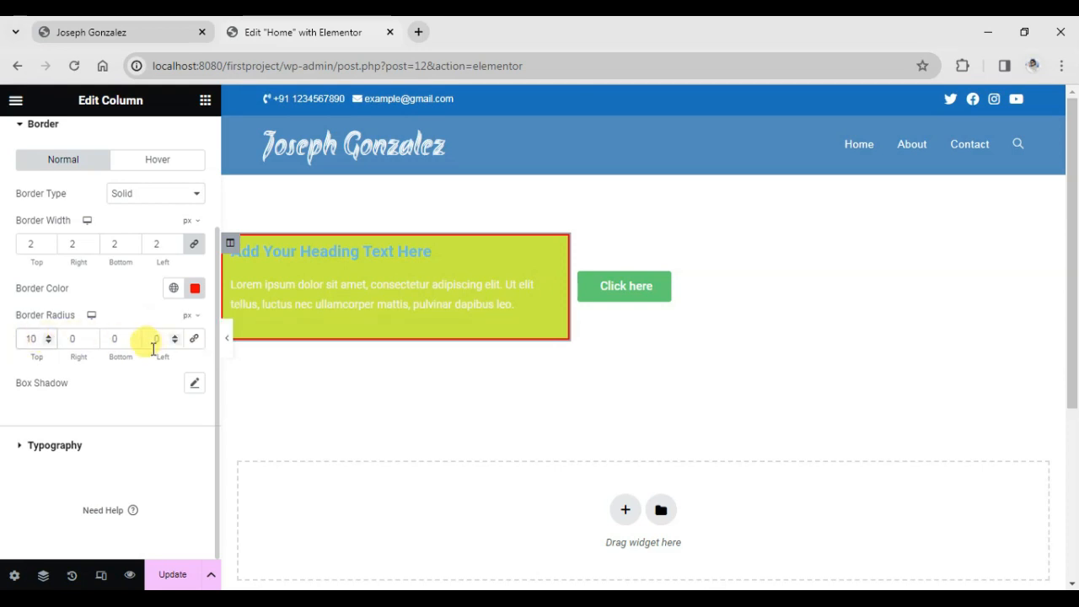
click(134, 341)
click(132, 334)
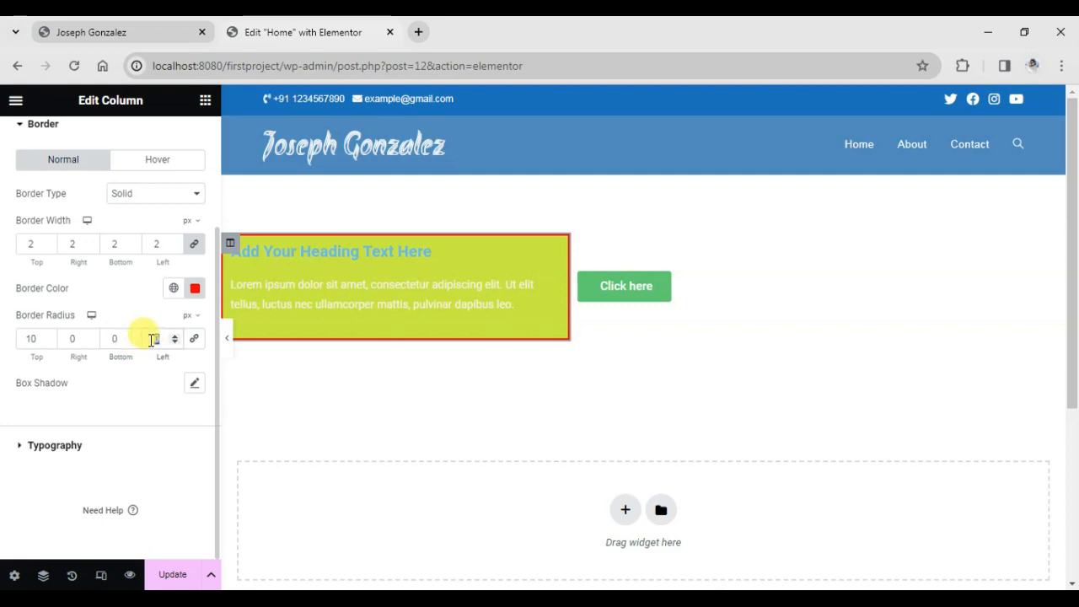
text(10)
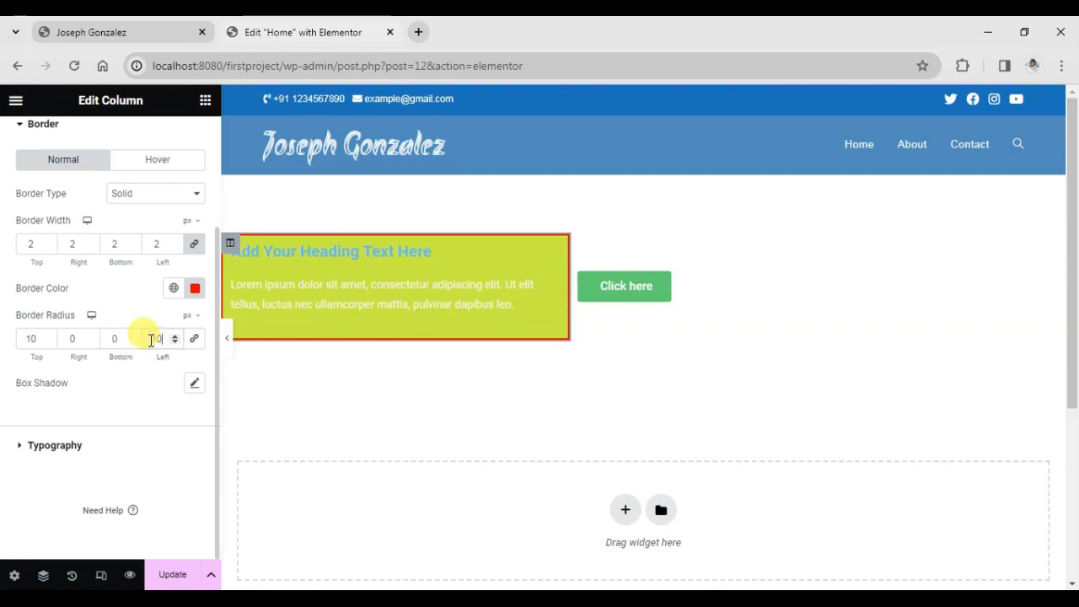
click(228, 338)
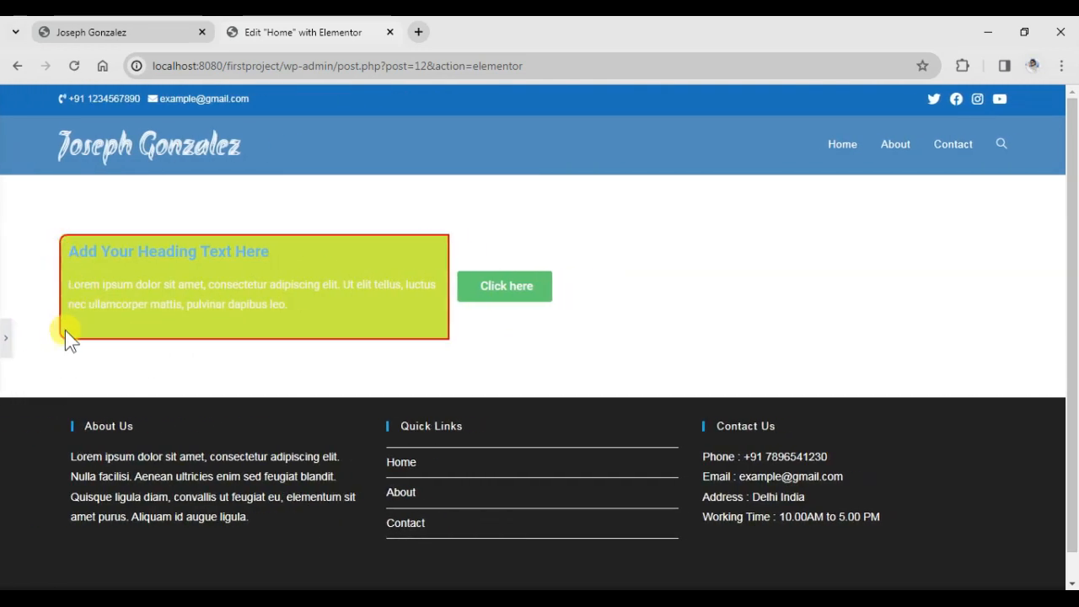
click(5, 339)
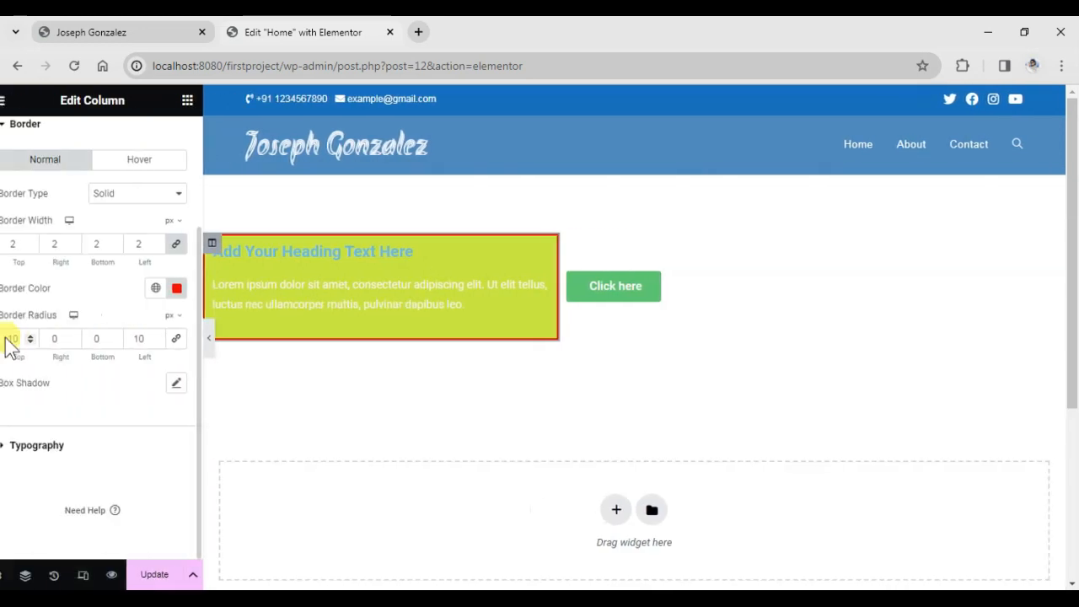